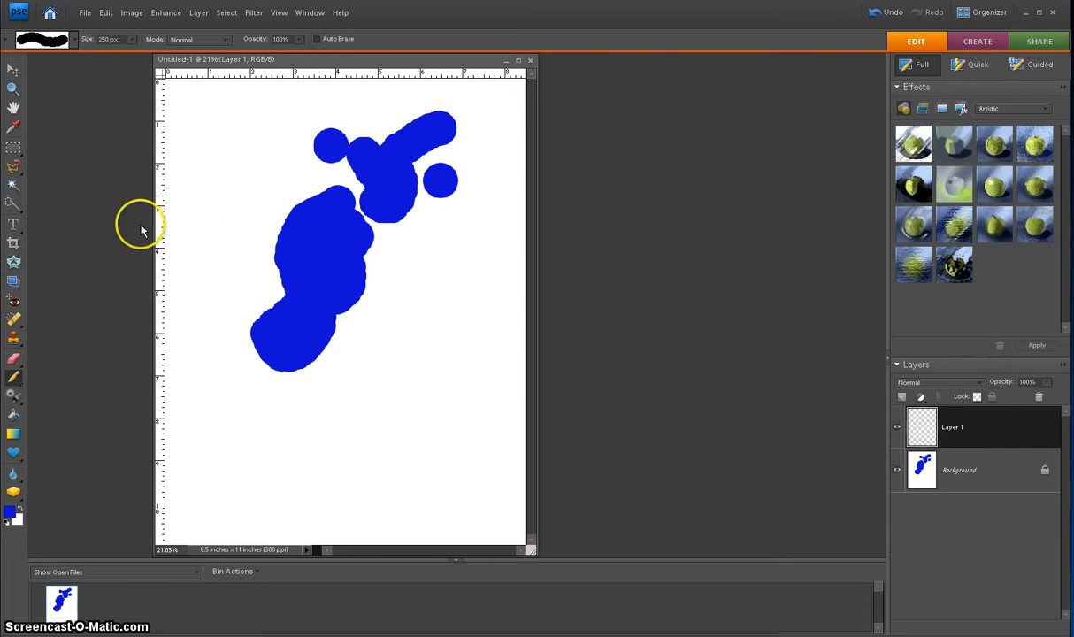
Step: Select a rectangular area enclosing all the blue shapes on the Background layer with the Rectangular Marquee tool
left_click(13, 149)
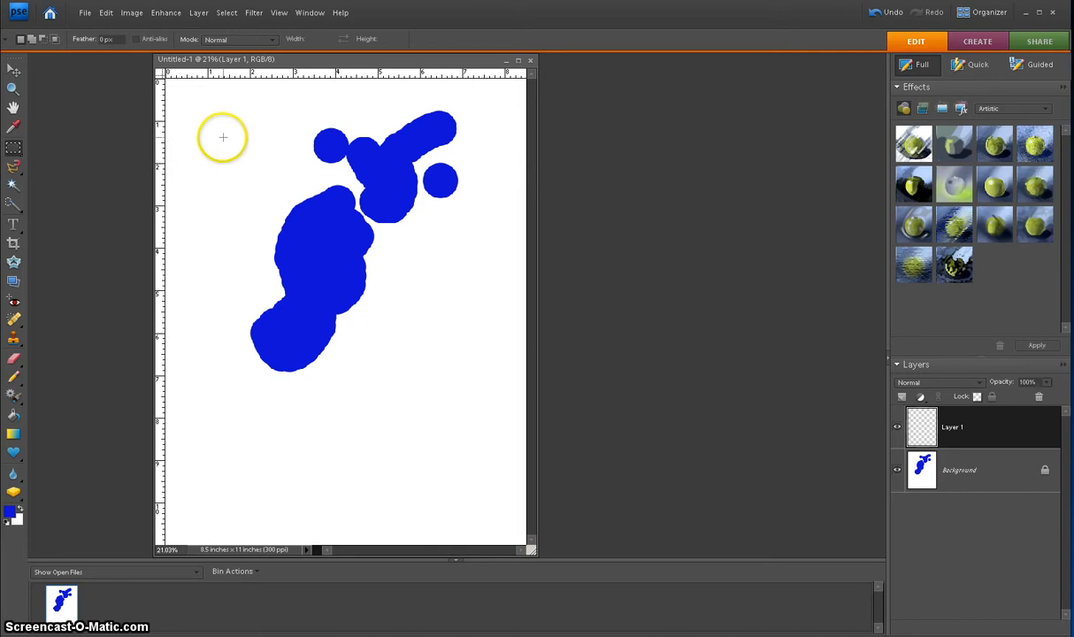
mouse_move(227, 132)
left_mouse_down()
mouse_move(249, 343)
mouse_move(335, 426)
mouse_move(439, 443)
mouse_move(495, 478)
left_mouse_up()
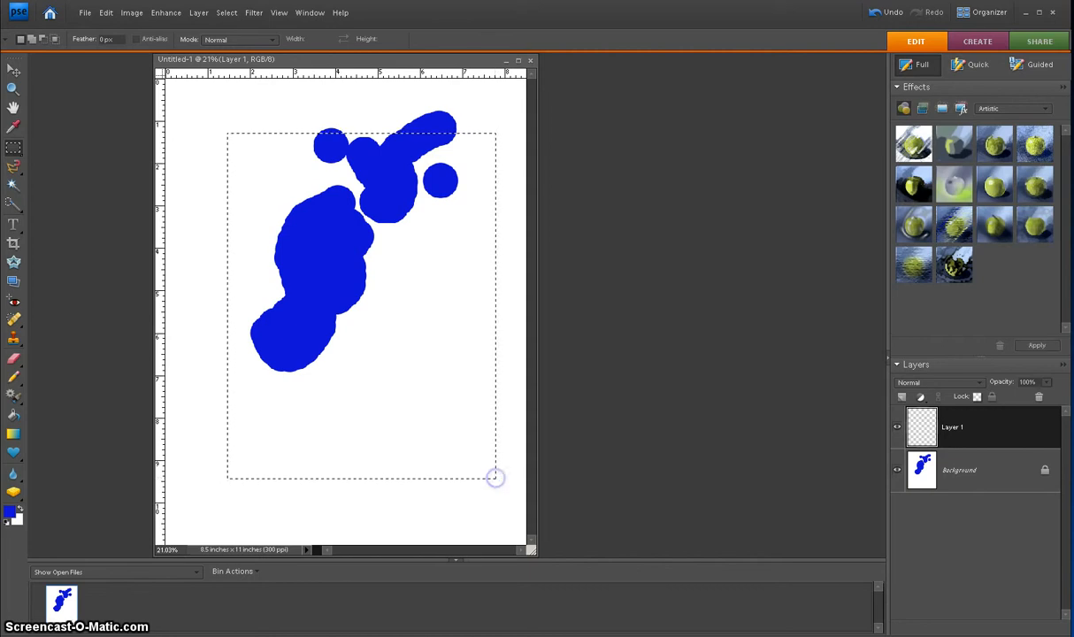
left_click(988, 471)
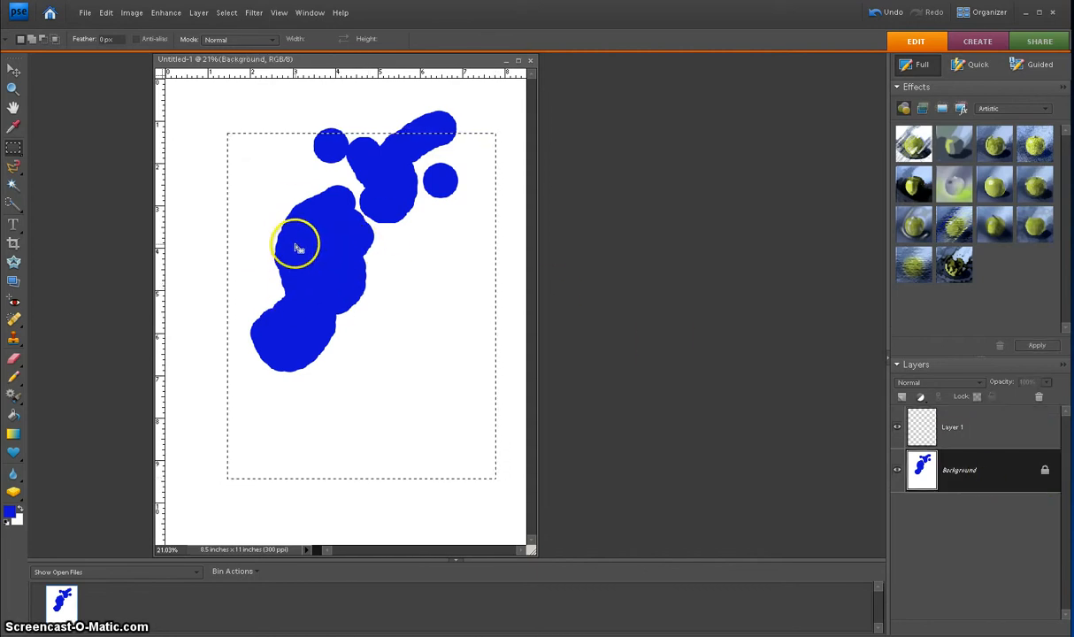
left_click_drag(187, 96, 501, 468)
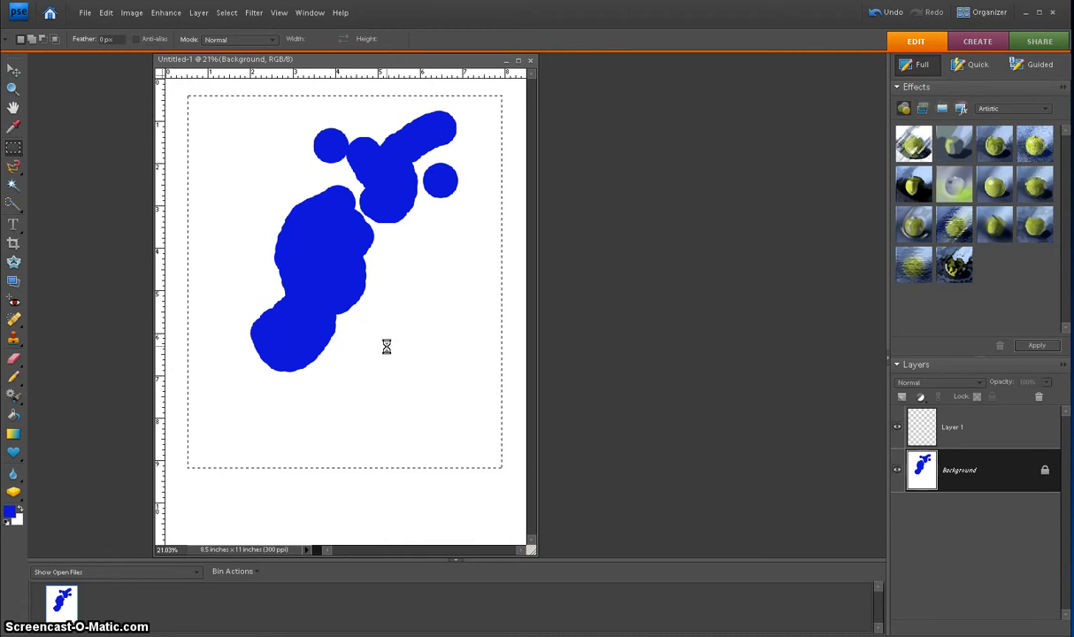
Step: Paste a copy of the selected Background area into Layer 1 and move it about 1.2 inches down
left_click(973, 439)
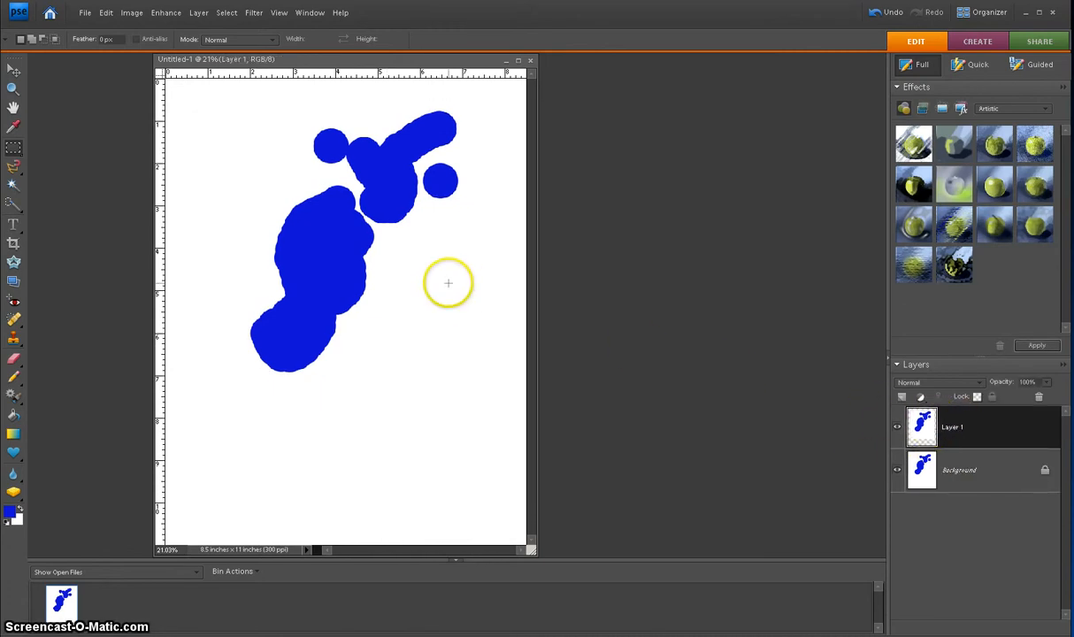
key("v")
left_click_drag(325, 233, 335, 284)
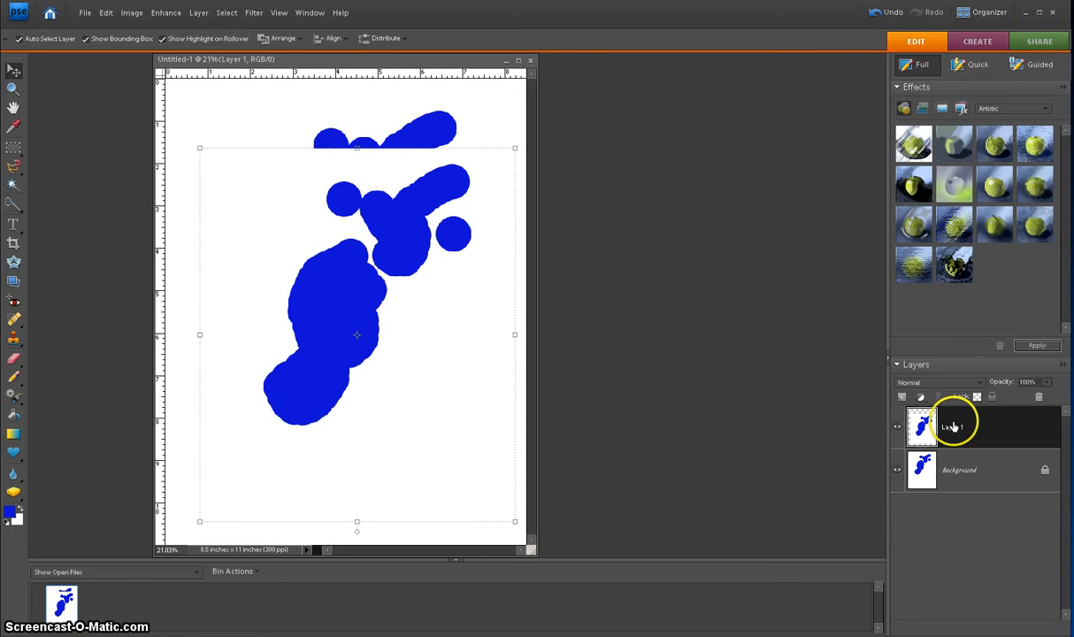
Step: Delete Layer 1
right_click(951, 429)
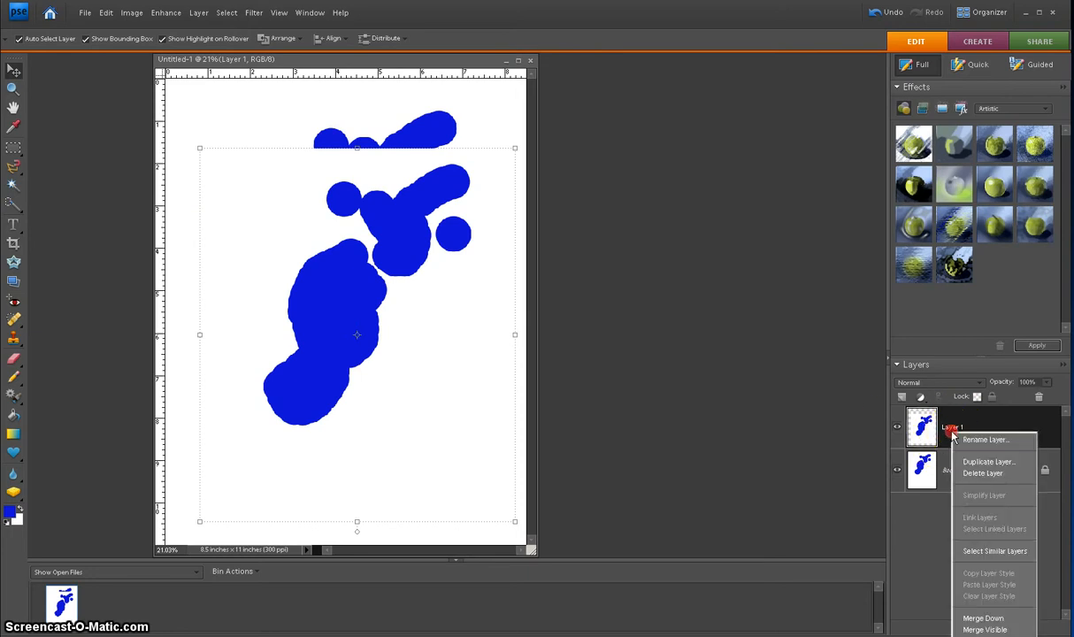
left_click(982, 472)
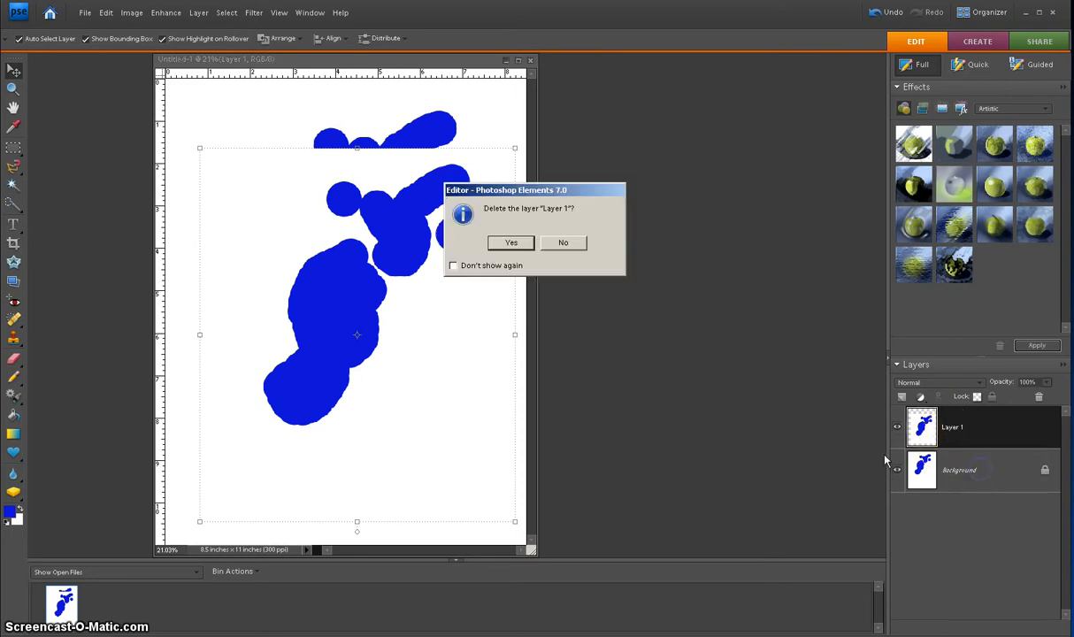
left_click(511, 242)
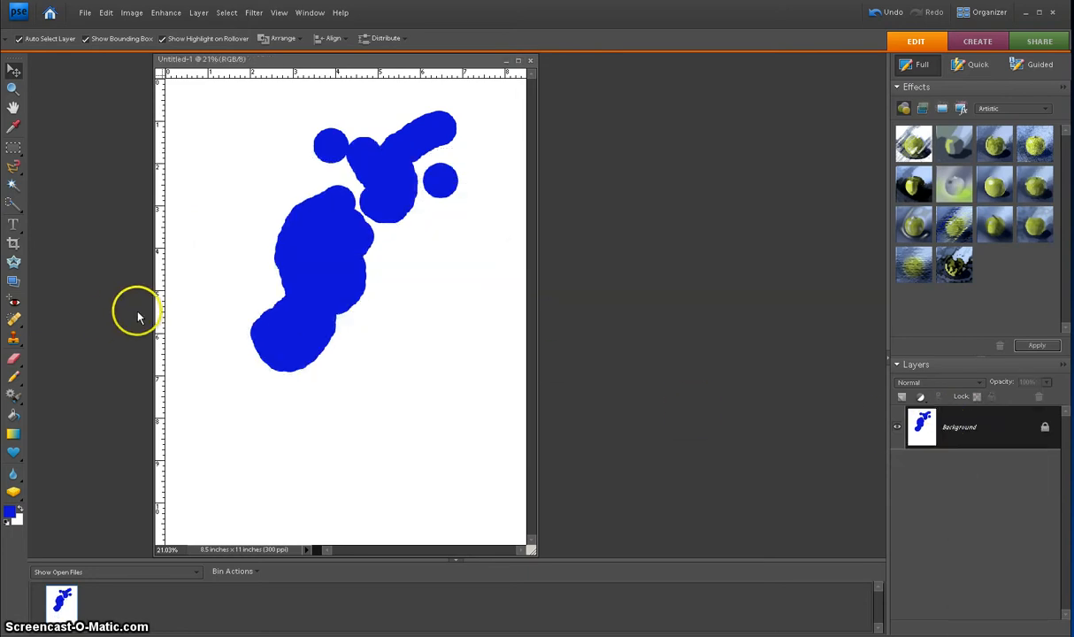
Step: Try a wide elliptical selection around the blue shapes and a tall narrow one over the large shape, clearing each
left_click(16, 155)
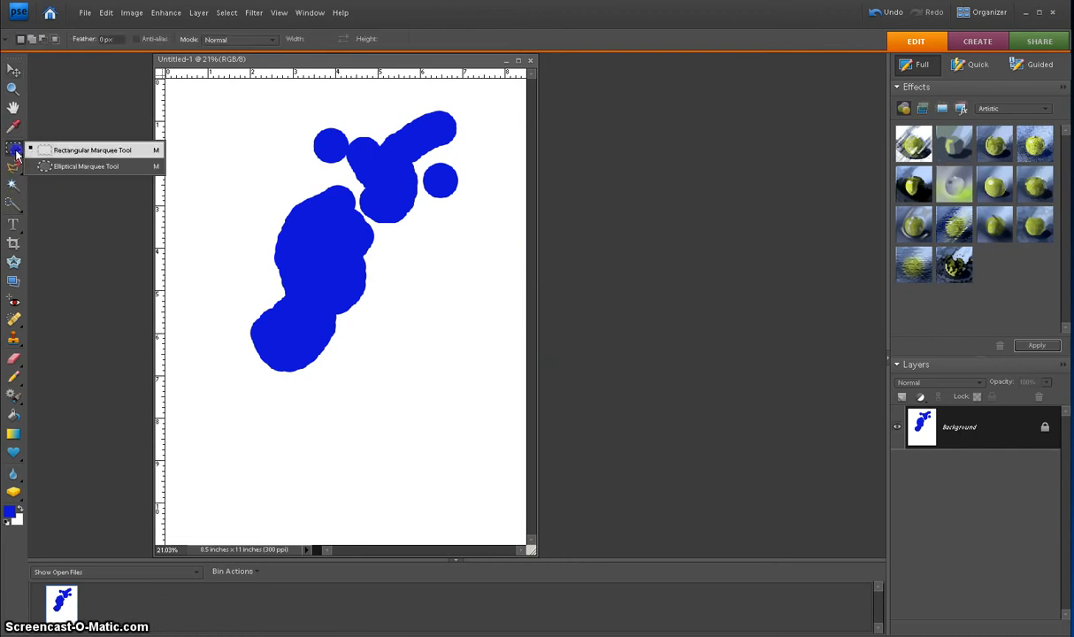
left_click(47, 166)
left_click_drag(194, 105, 522, 465)
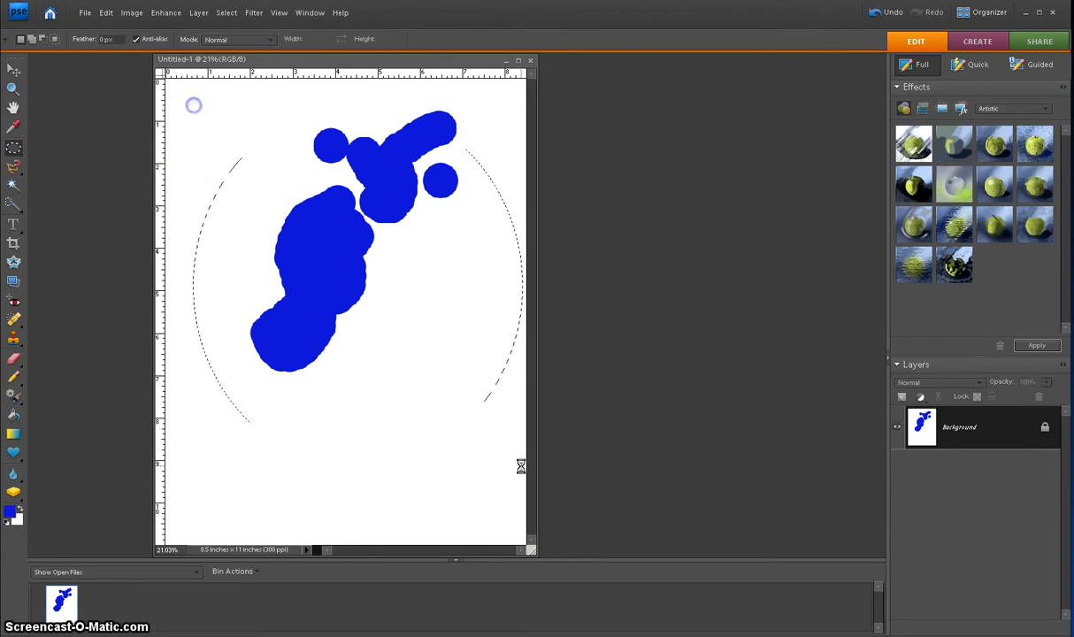
left_click(221, 135)
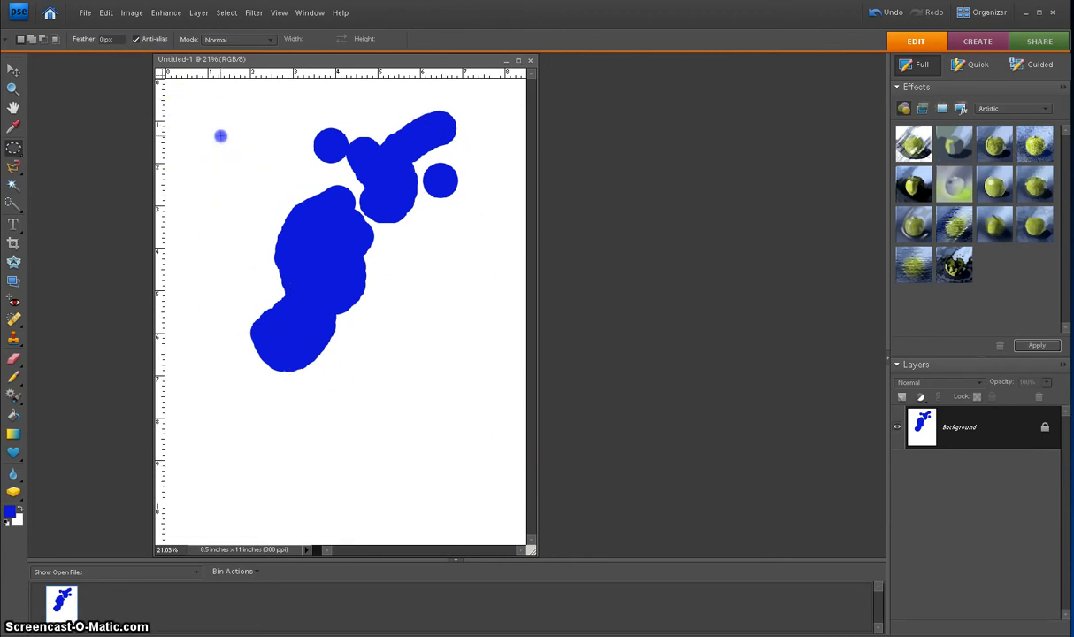
left_click_drag(221, 202, 327, 500)
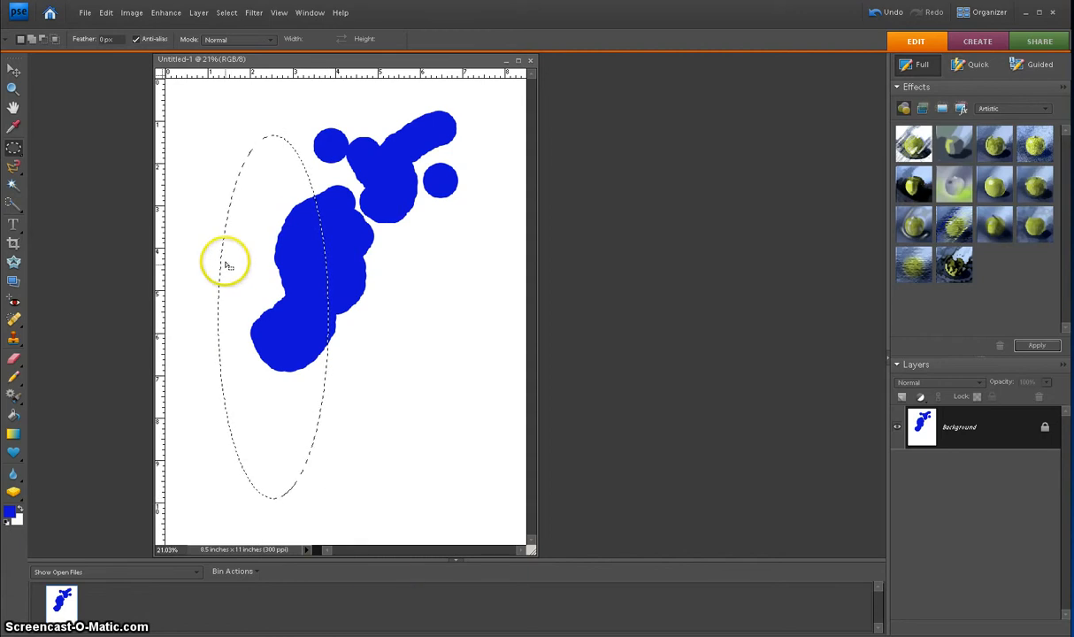
left_click(215, 204)
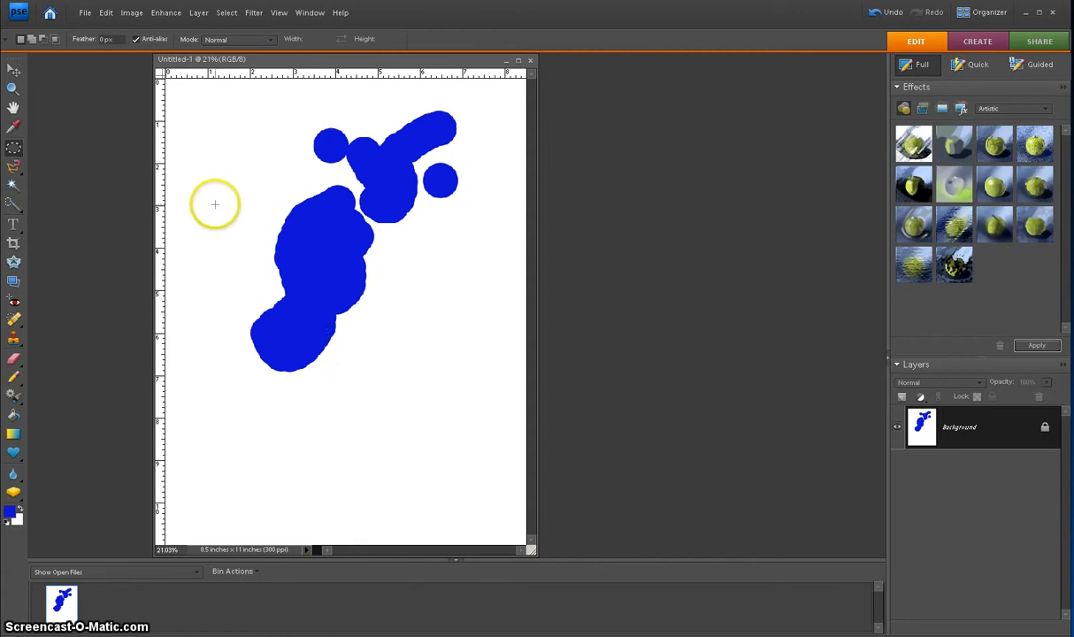
Step: Draw a circular selection about 6.7 inches across around the blue shapes and add a new layer
left_click(200, 111)
left_click_drag(461, 423, 482, 443)
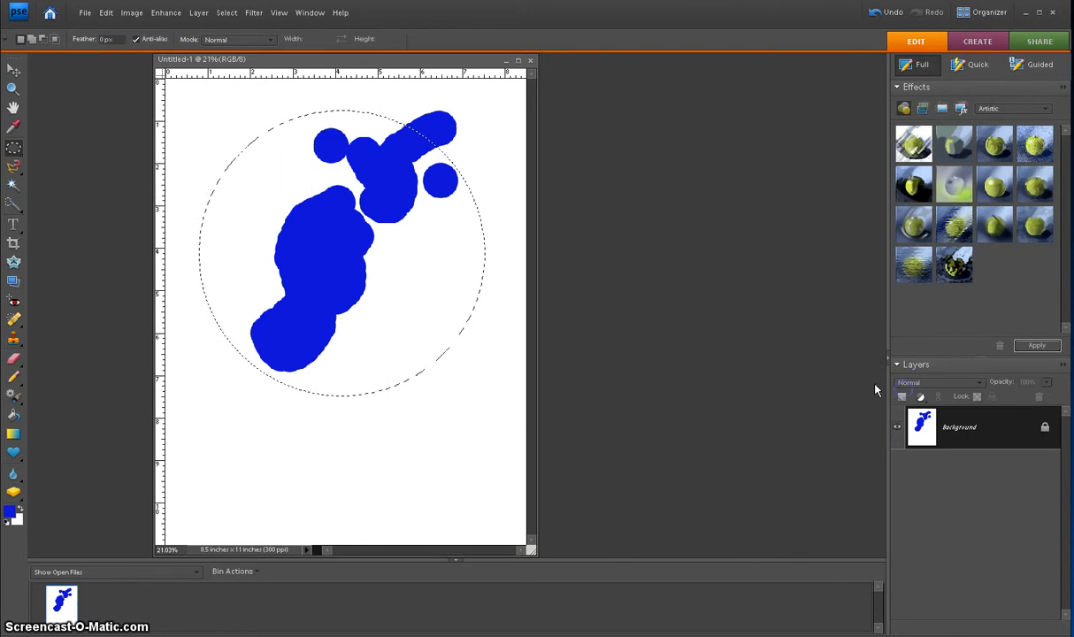
left_click(901, 397)
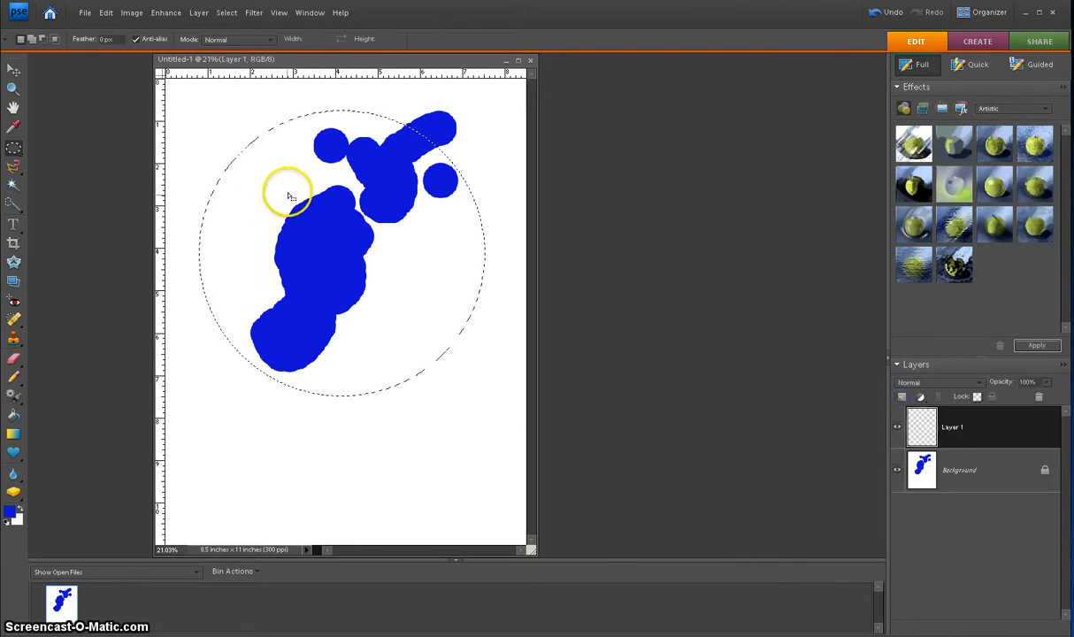
Step: Reposition the circular selection outline with Layer 1 and the Background layer active in turn, and clear the selection
right_click(263, 183)
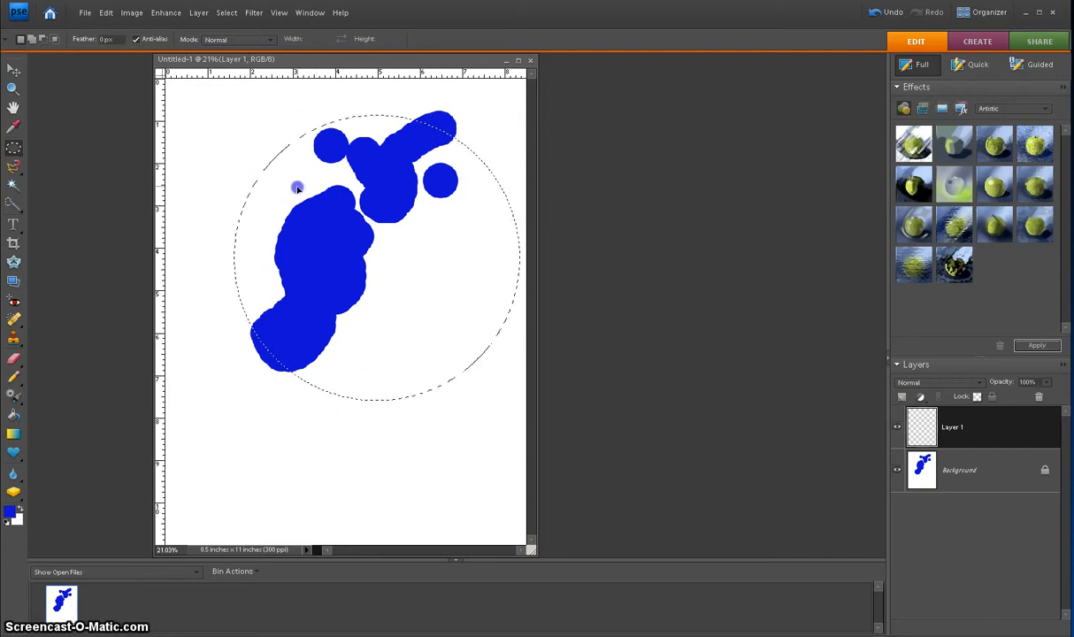
left_click(960, 470)
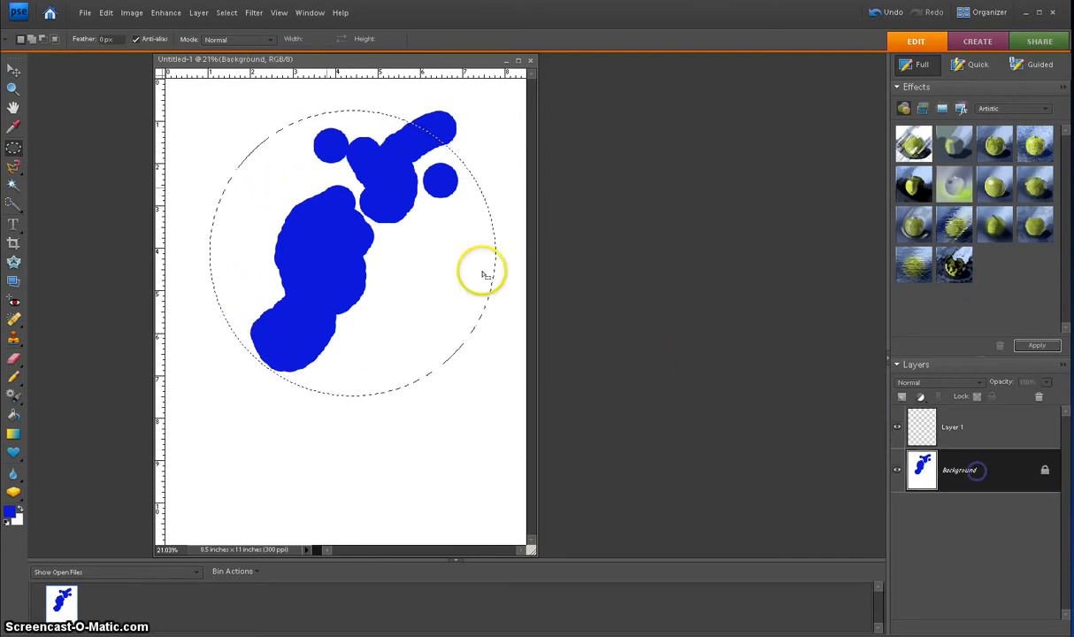
left_click_drag(298, 190, 342, 239)
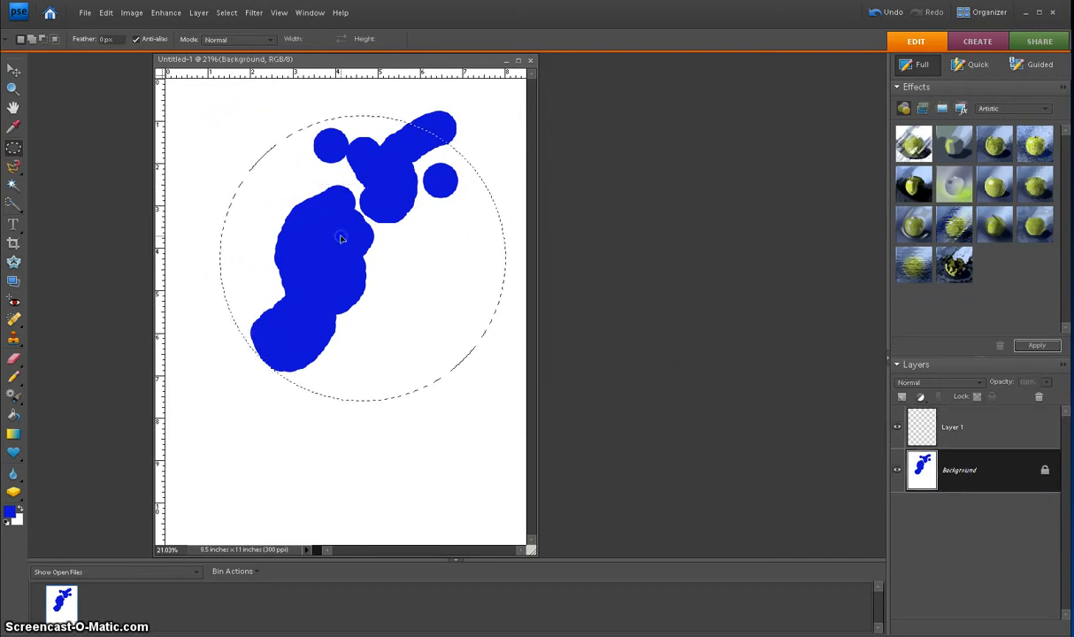
left_click(982, 432)
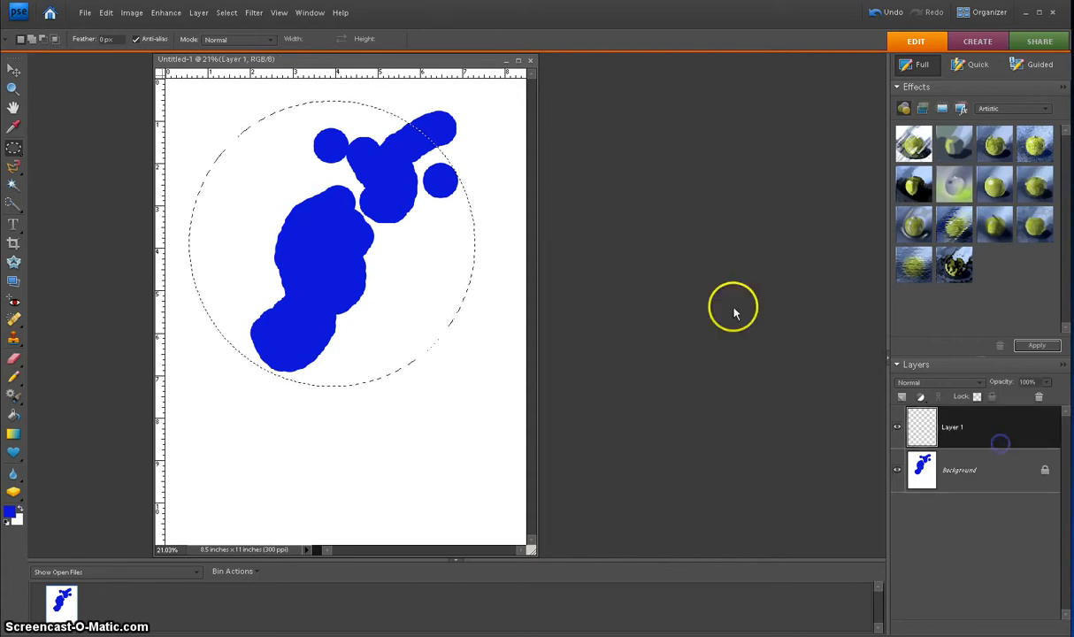
left_click(221, 117)
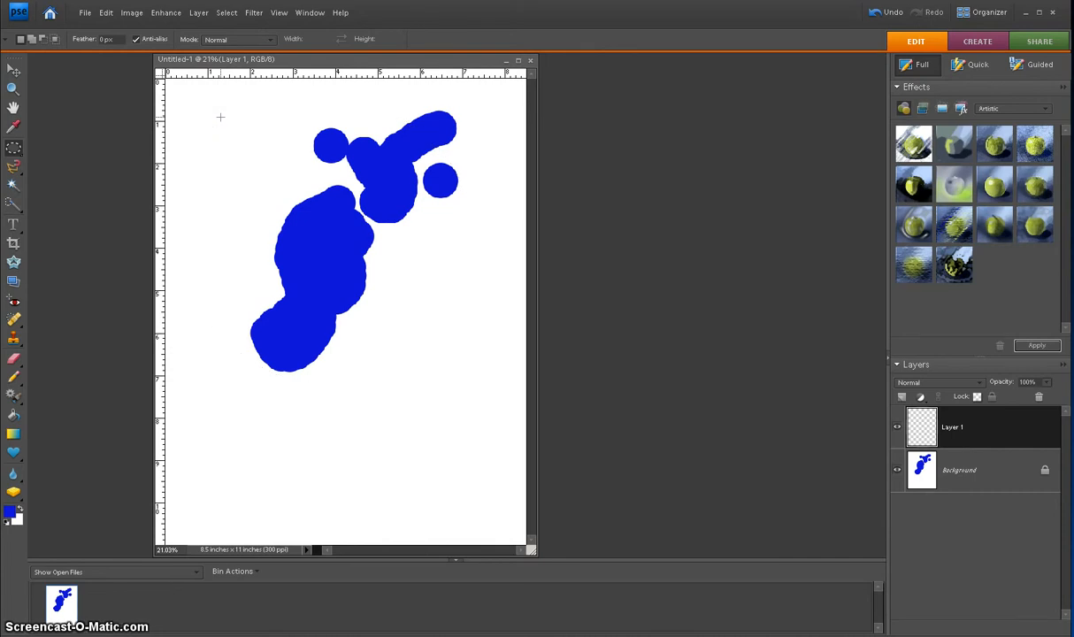
left_click(221, 117)
Step: Trace the outline of the large lower blue shape with the Magnetic Lasso tool to select it
left_click(12, 150)
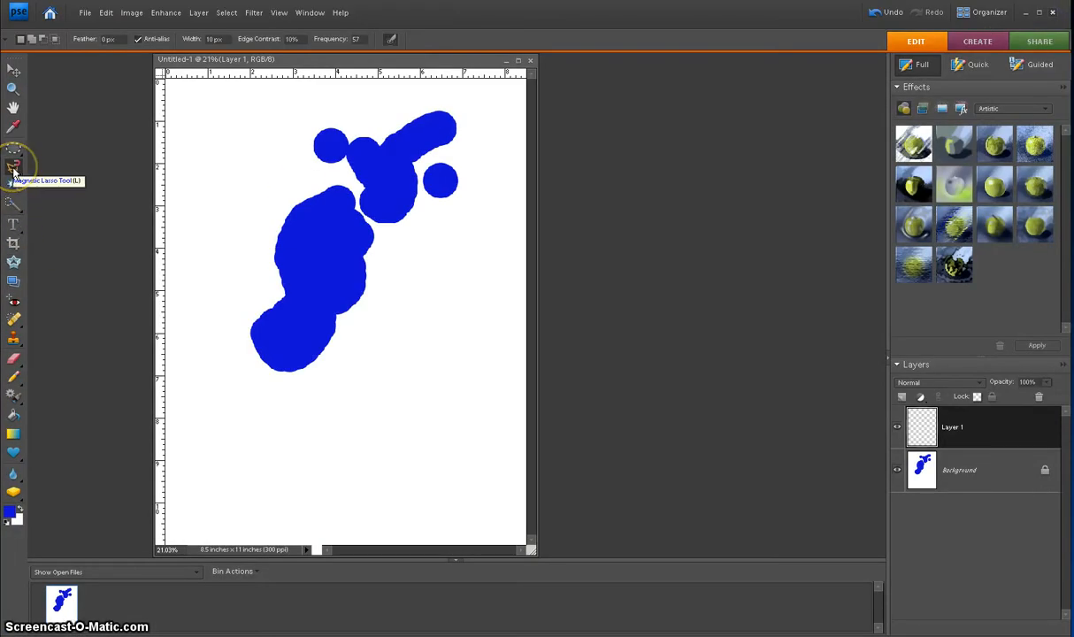
left_click(13, 170)
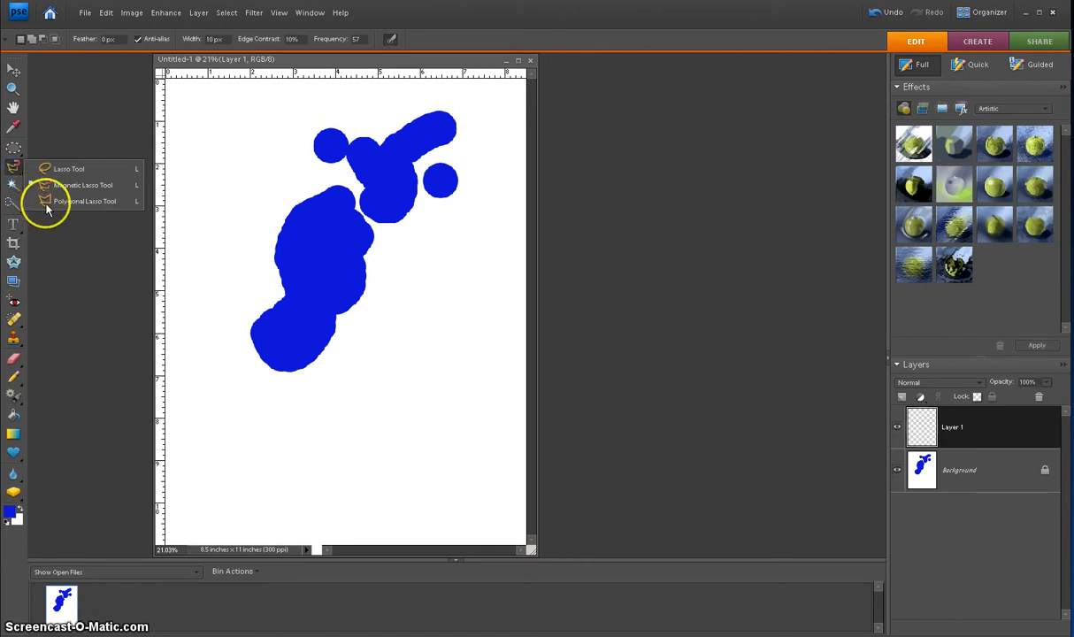
left_click(9, 172)
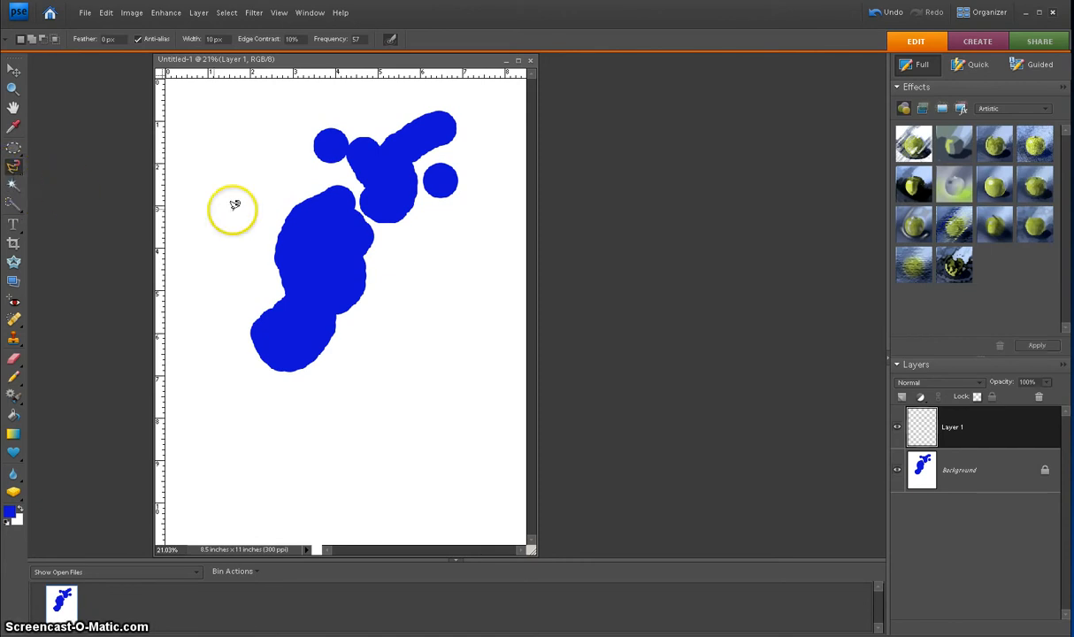
left_click(277, 233)
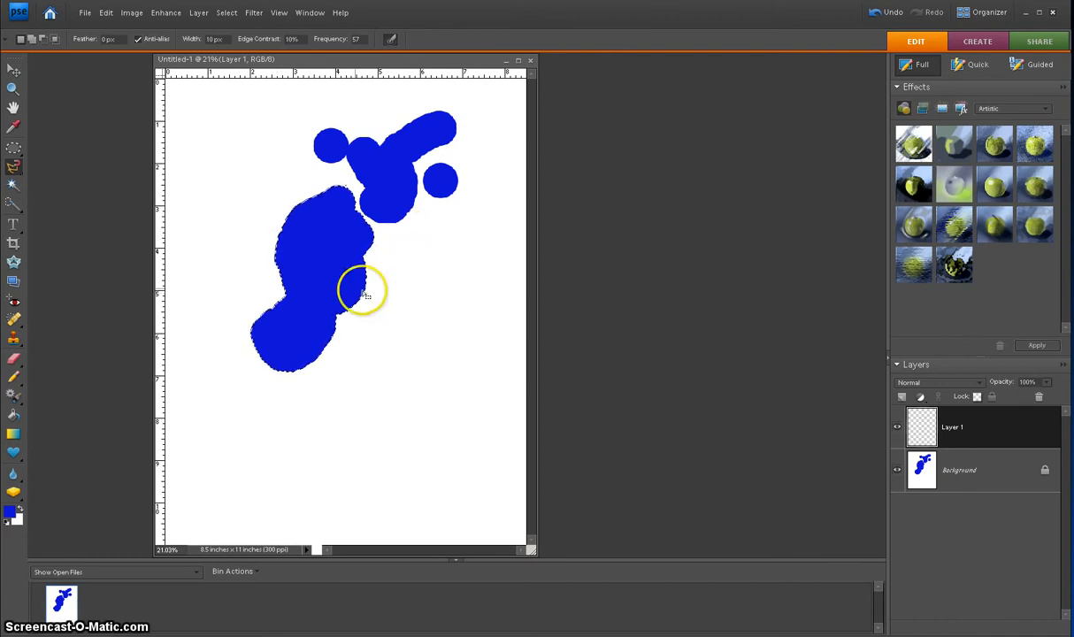
left_click(421, 303)
left_click(231, 287)
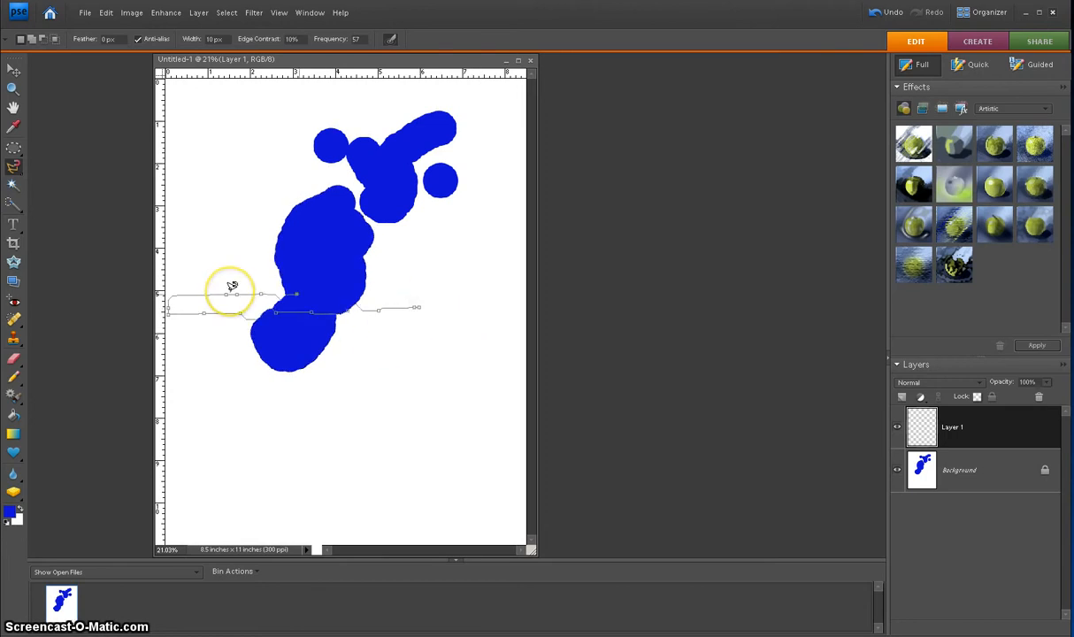
left_click(336, 282)
left_click(397, 278)
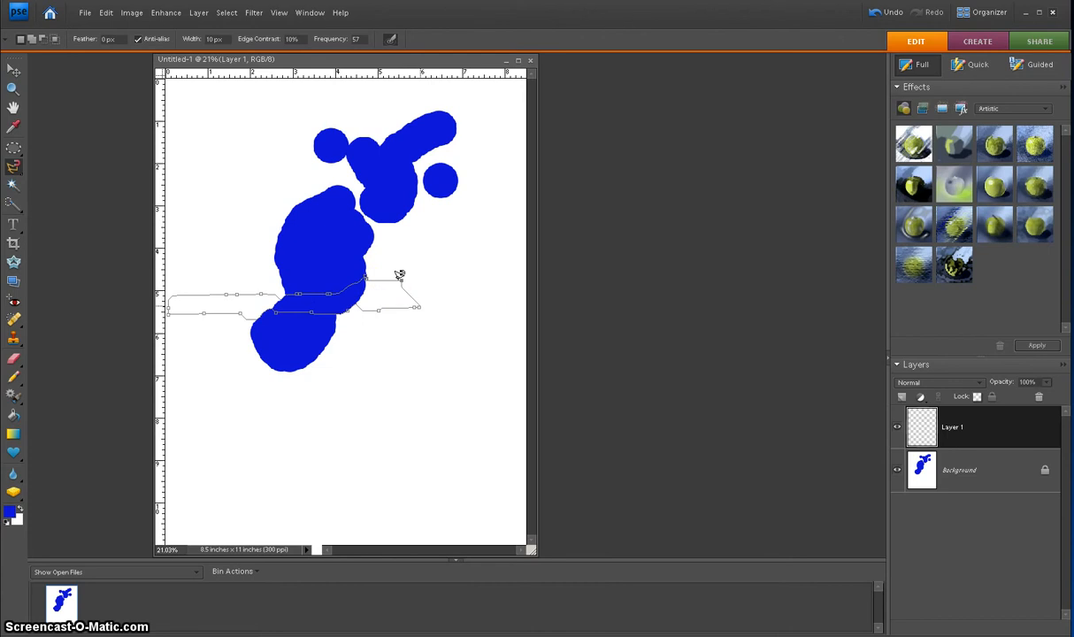
double_click(419, 293)
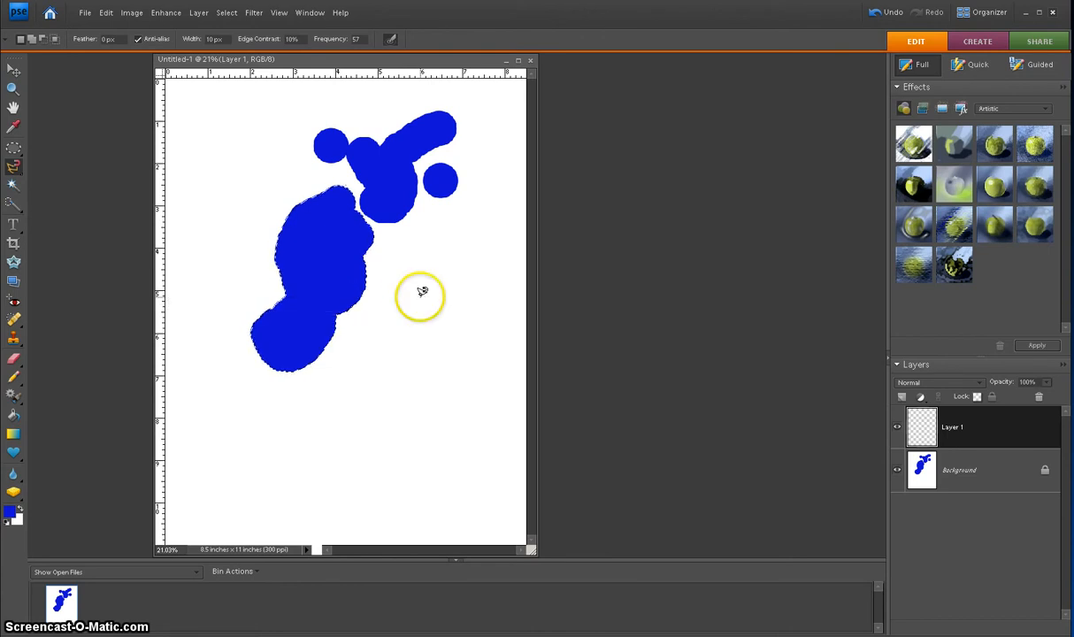
Step: Outline the upper part of the large blue shape with the Polygonal Lasso tool and delete that area from the Background layer
left_click(11, 184)
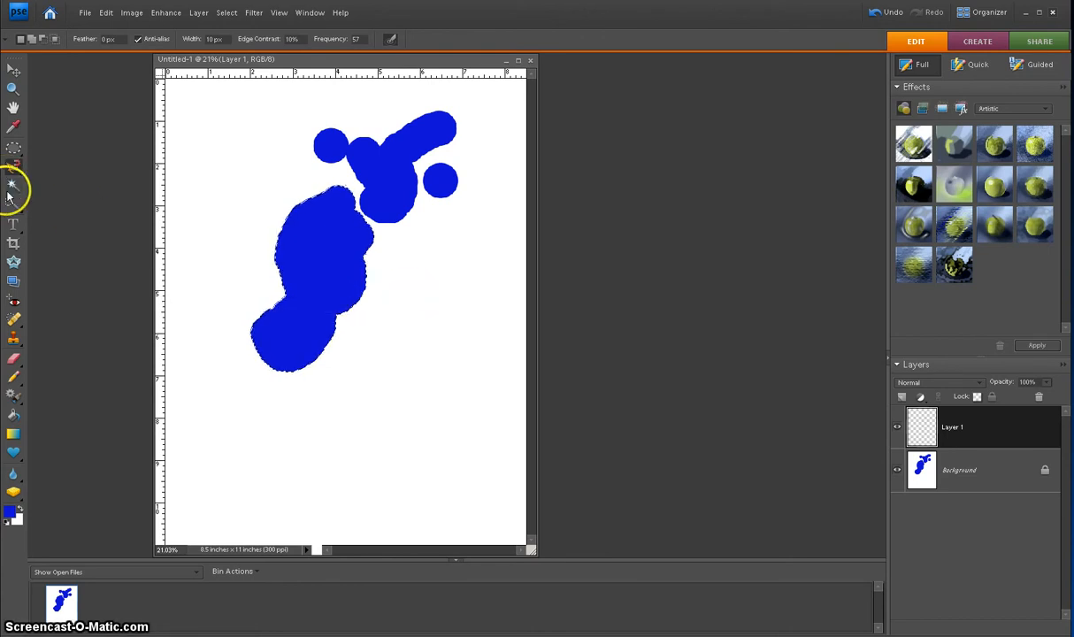
left_click(11, 174)
left_click(42, 199)
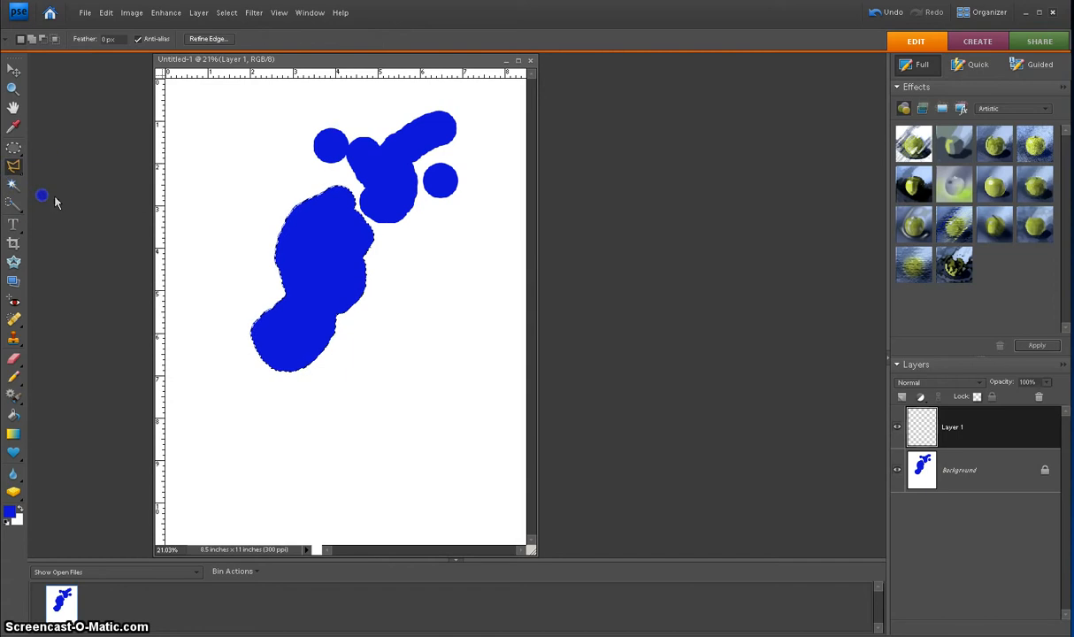
left_click(241, 206)
left_click(239, 205)
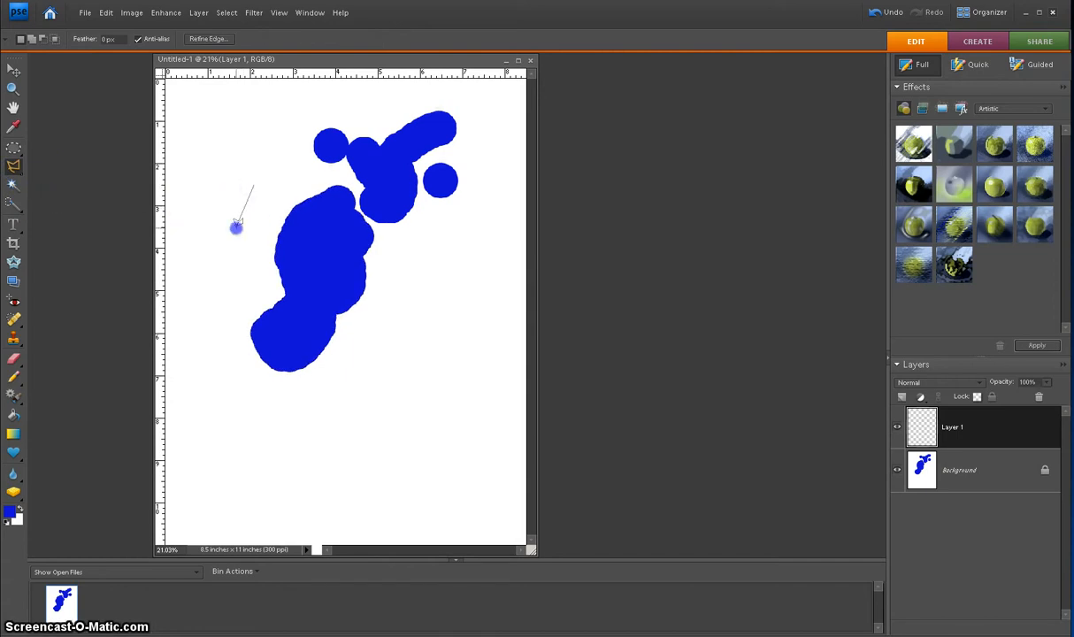
left_click(279, 303)
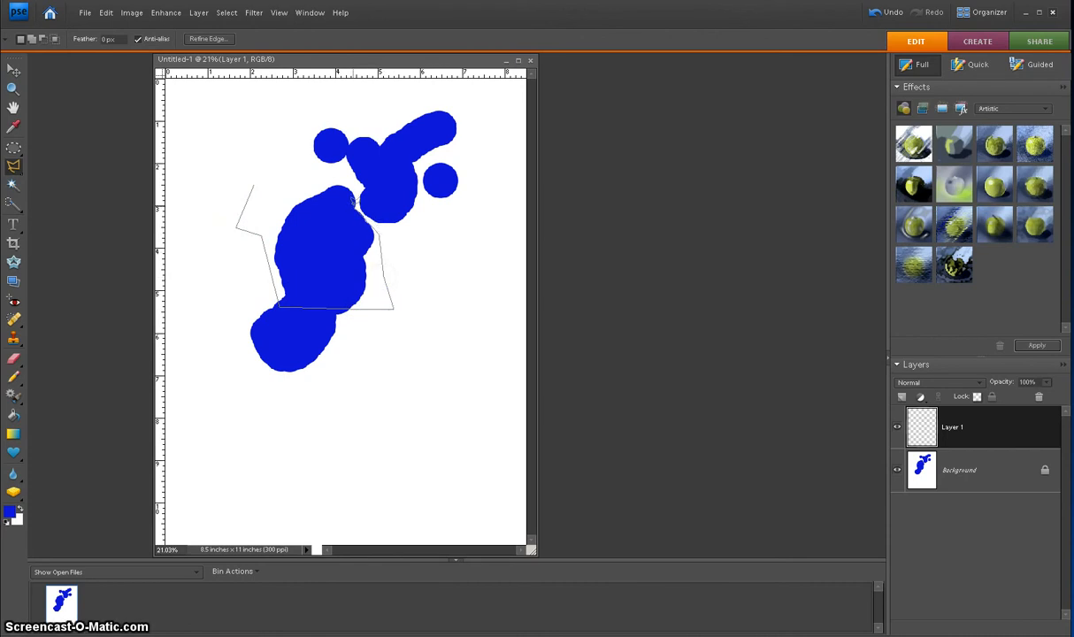
left_click(256, 180)
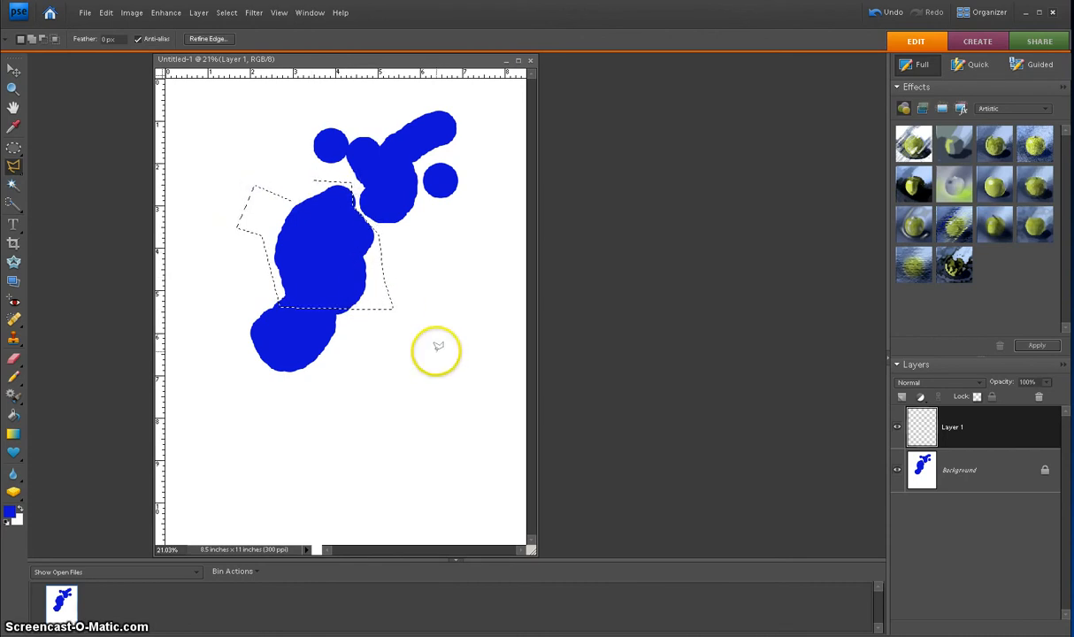
left_click(922, 491)
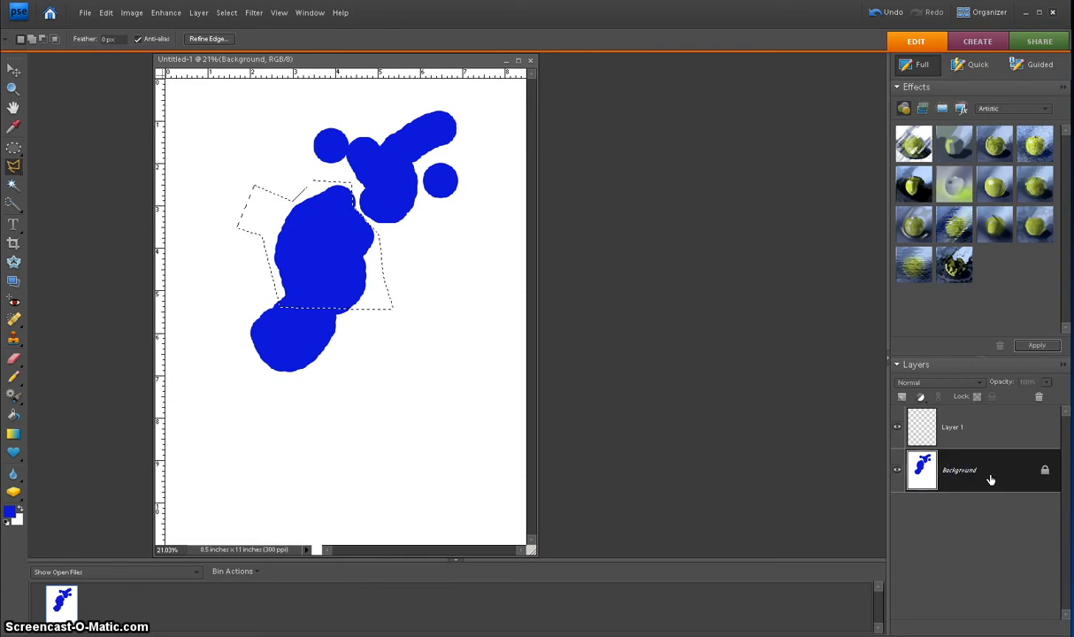
key("Delete")
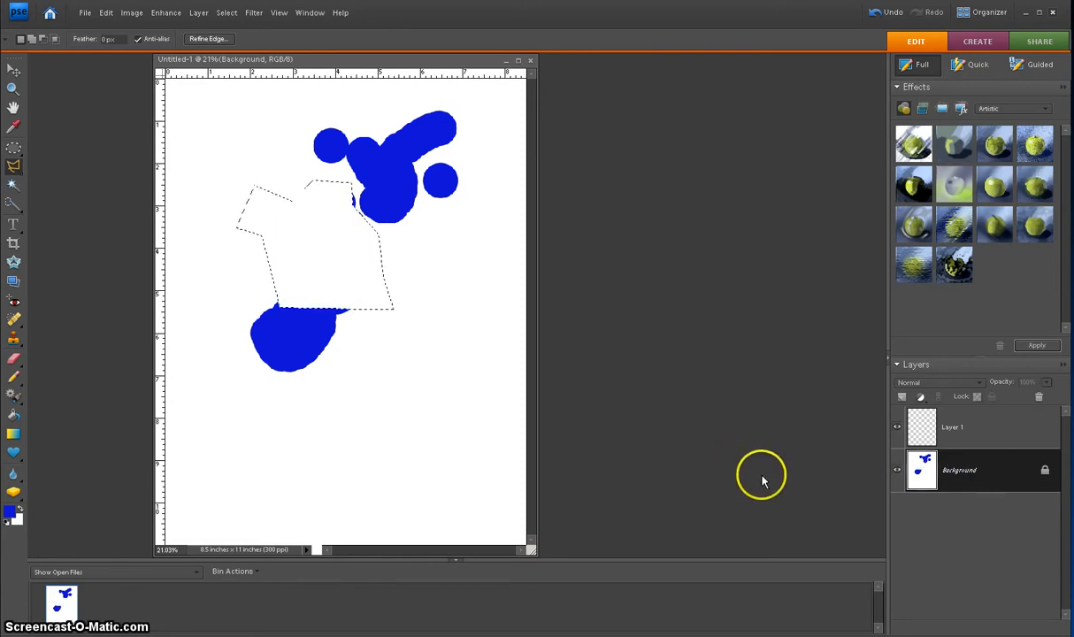
Step: Undo the deletion of the large blue shape's upper part on the Background layer
key("ctrl+d")
key("ctrl+z")
key("ctrl+z")
key("ctrl+z")
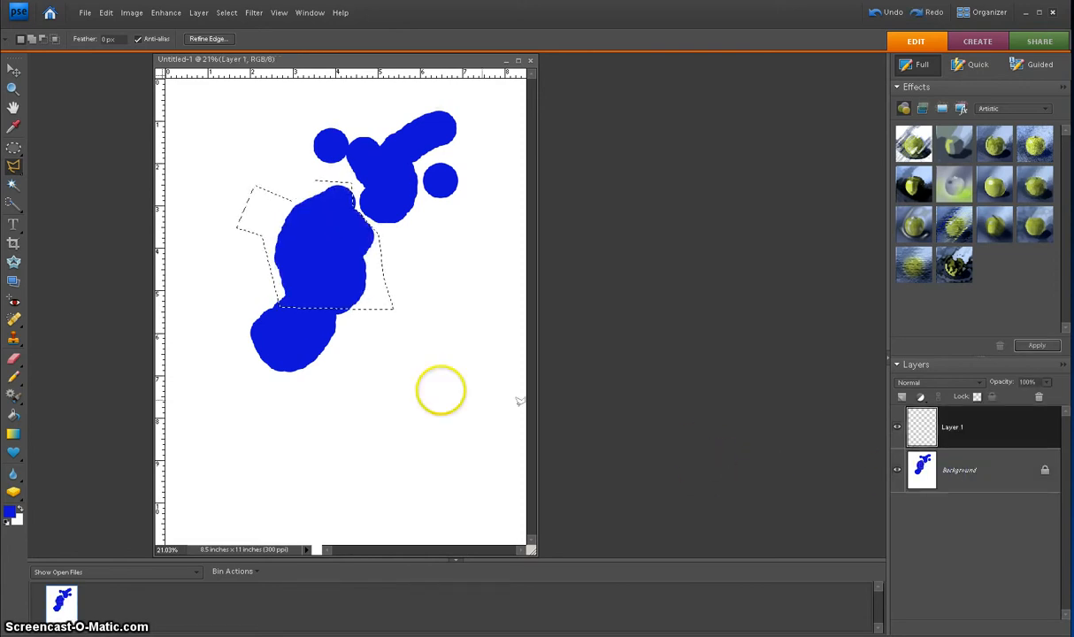
Step: Draw a freehand Lasso selection across the upper part of the large blue shape, and clear the selection
left_click(15, 168)
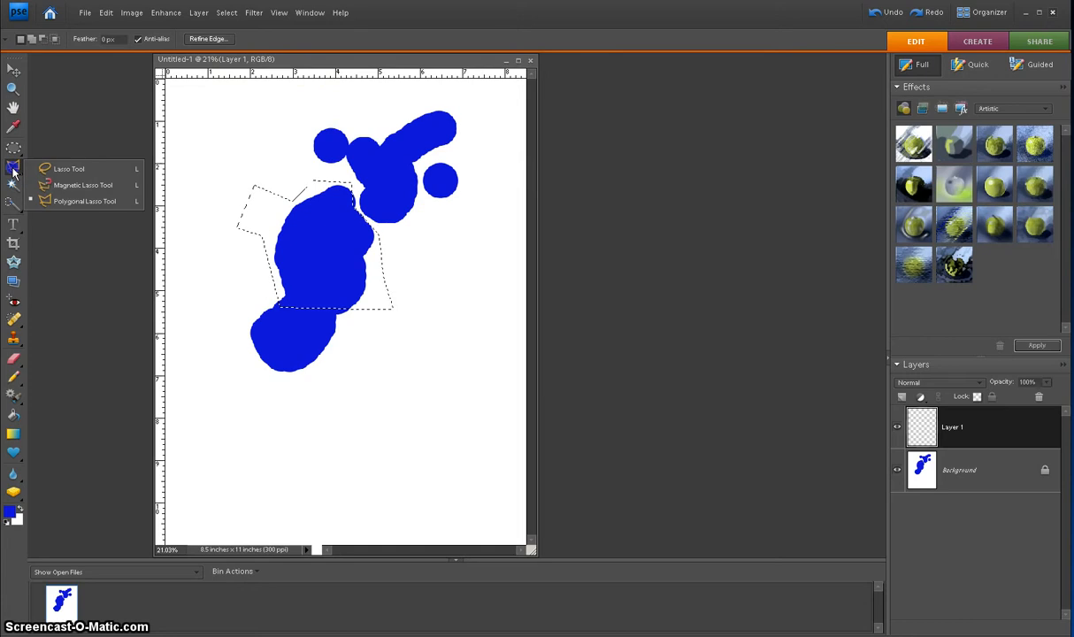
left_click(66, 168)
left_click(229, 258)
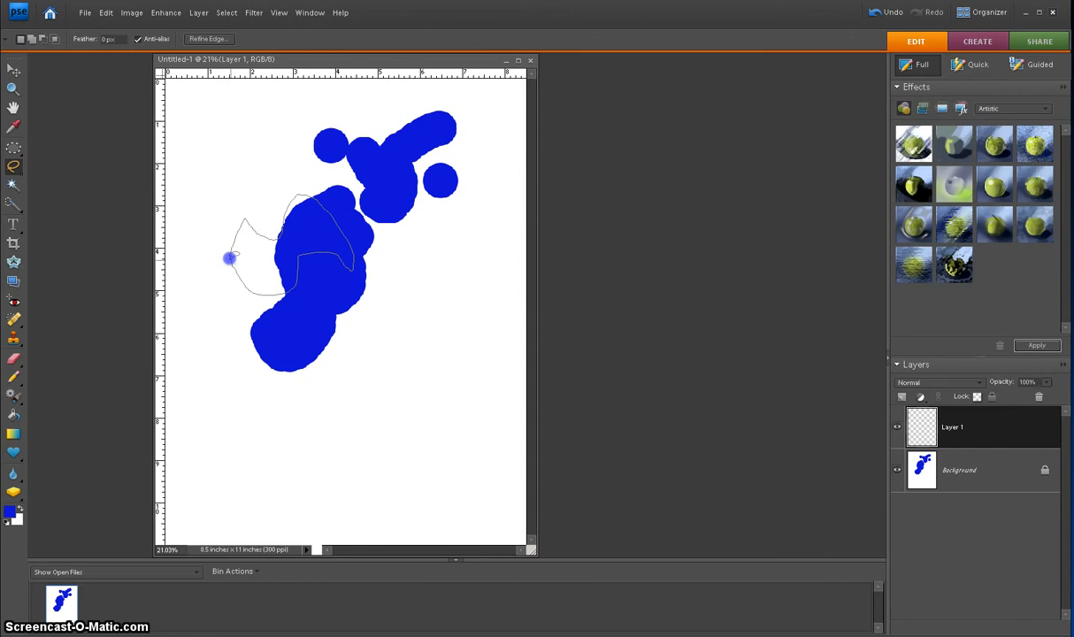
left_click_drag(229, 257, 231, 257)
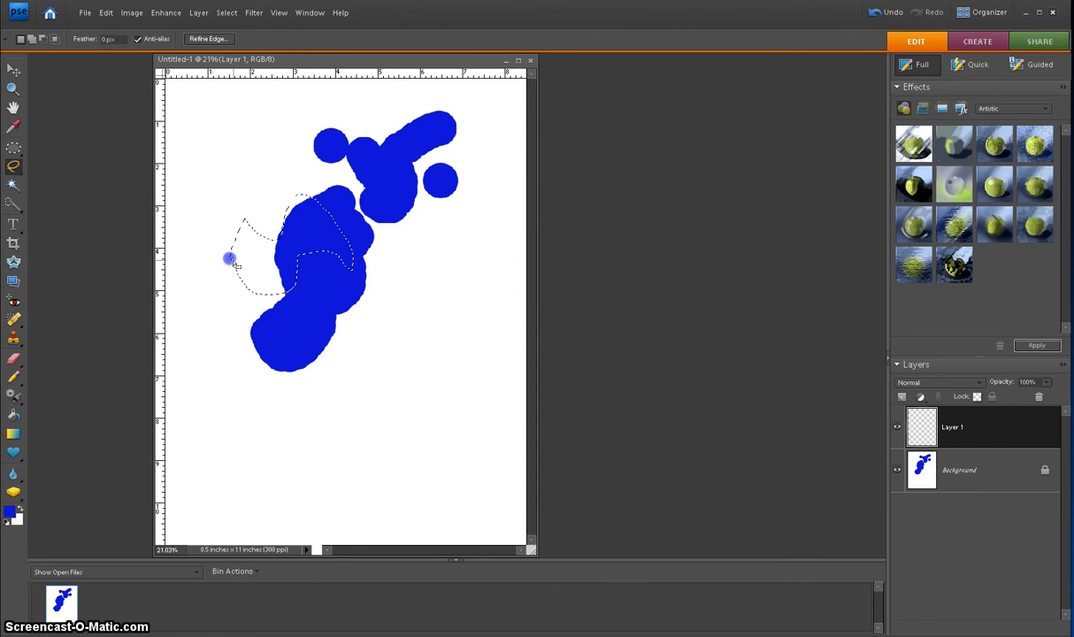
left_click(783, 261)
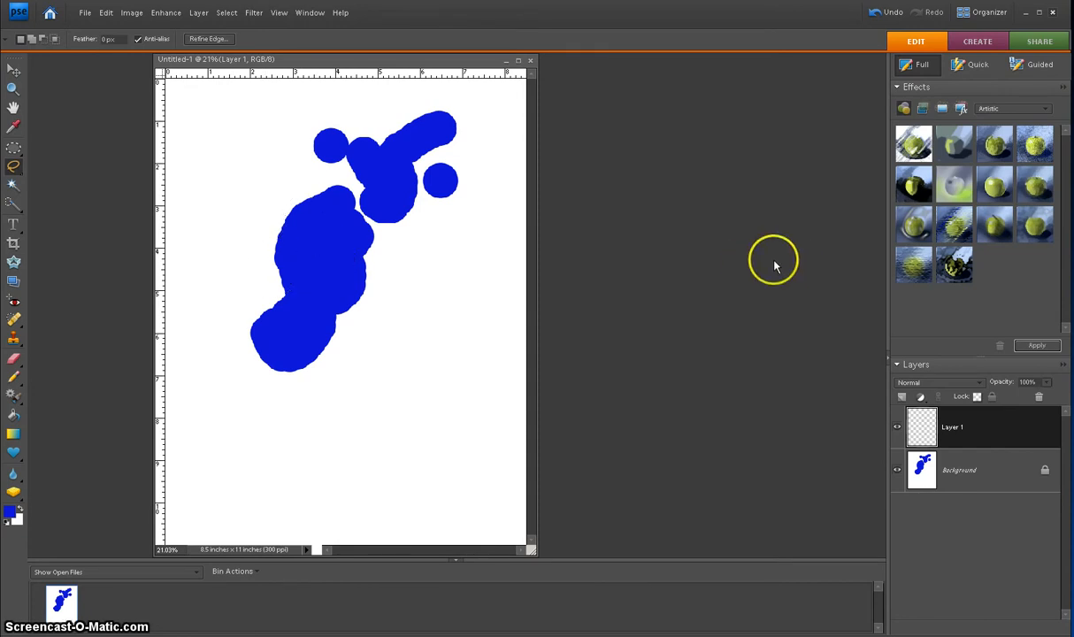
Step: Use the Magic Wand on the large blue shape with Layer 1 active, and select the shape with the Background layer active
left_click(12, 187)
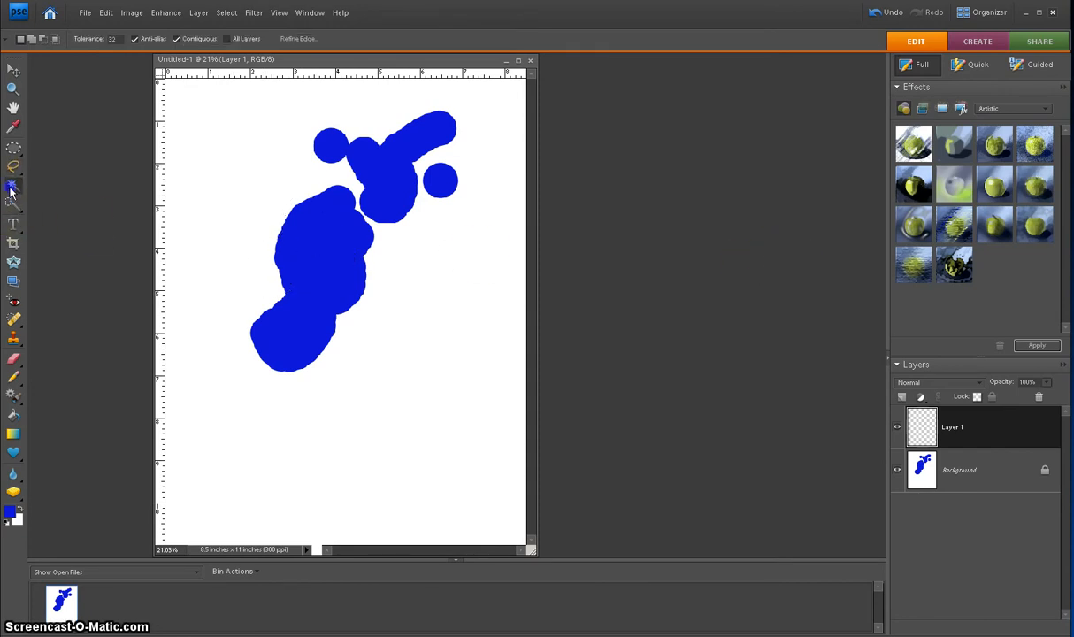
left_click(326, 256)
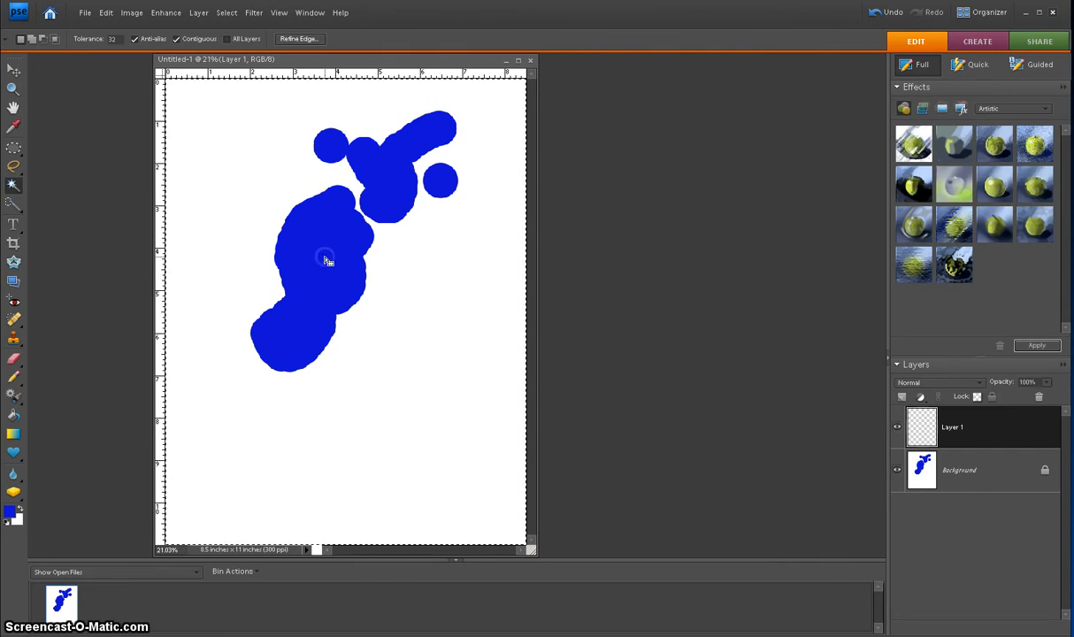
left_click(978, 469)
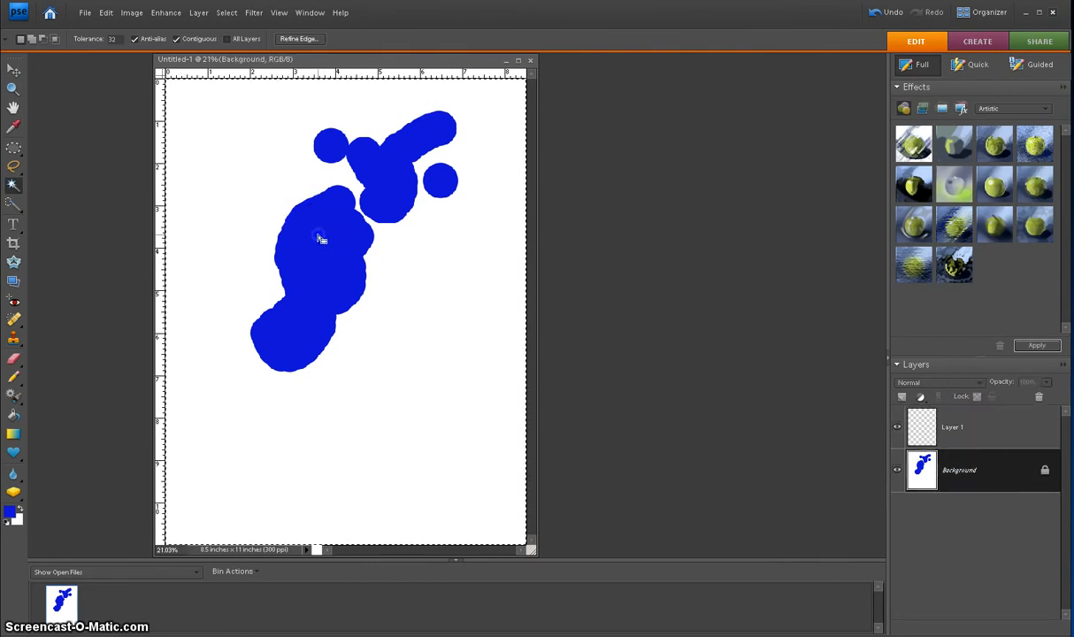
left_click(312, 244)
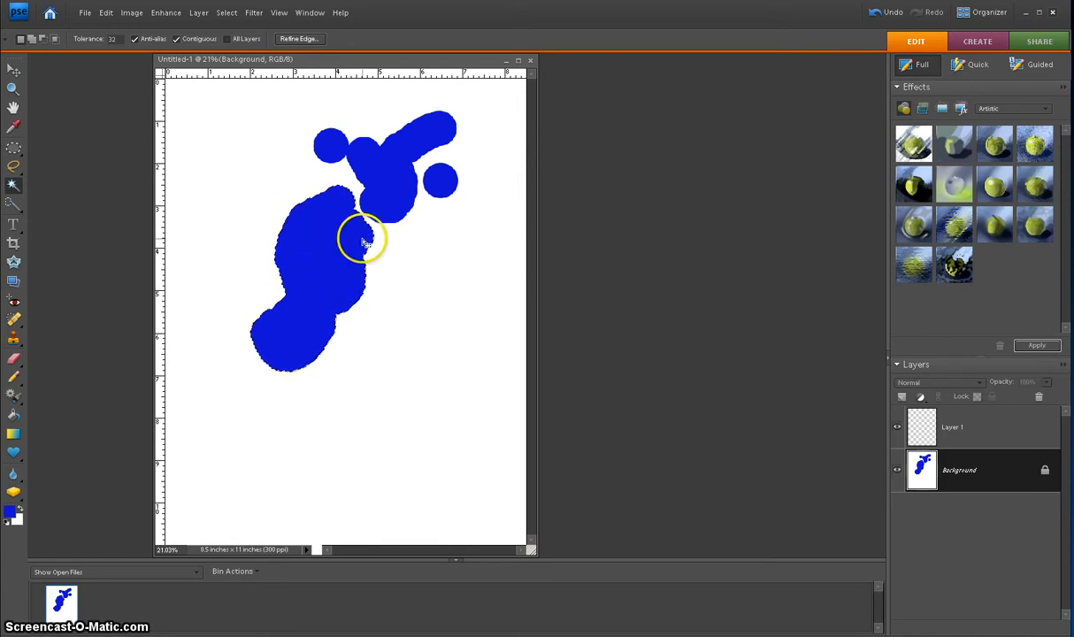
Step: Choose the Brush tool with a soft round 100 px tip from the default brushes
left_click(14, 378)
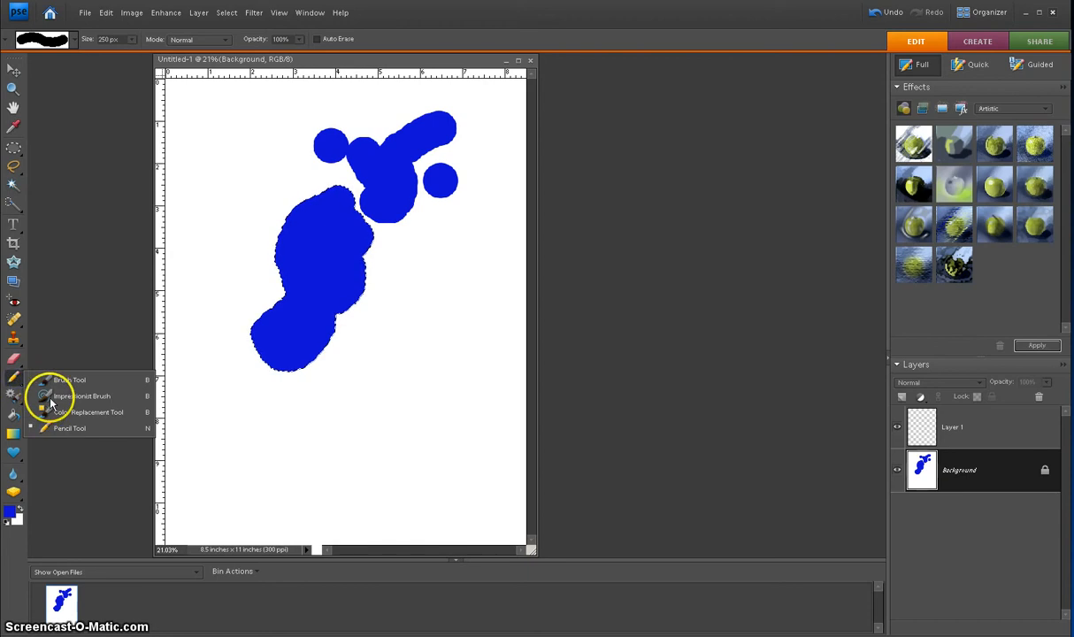
left_click(54, 379)
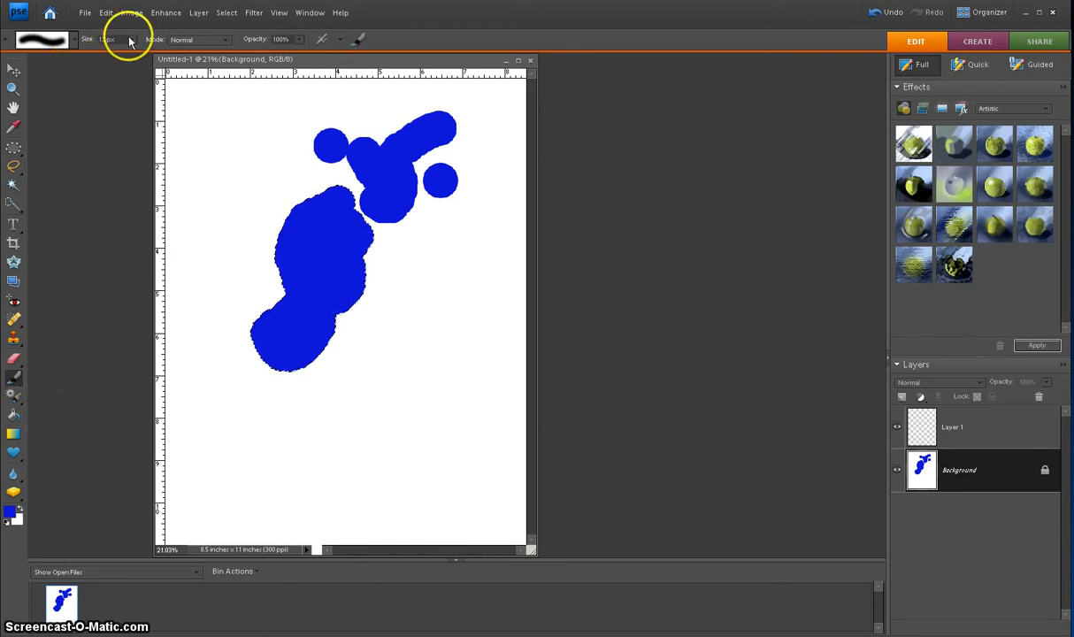
left_click(71, 41)
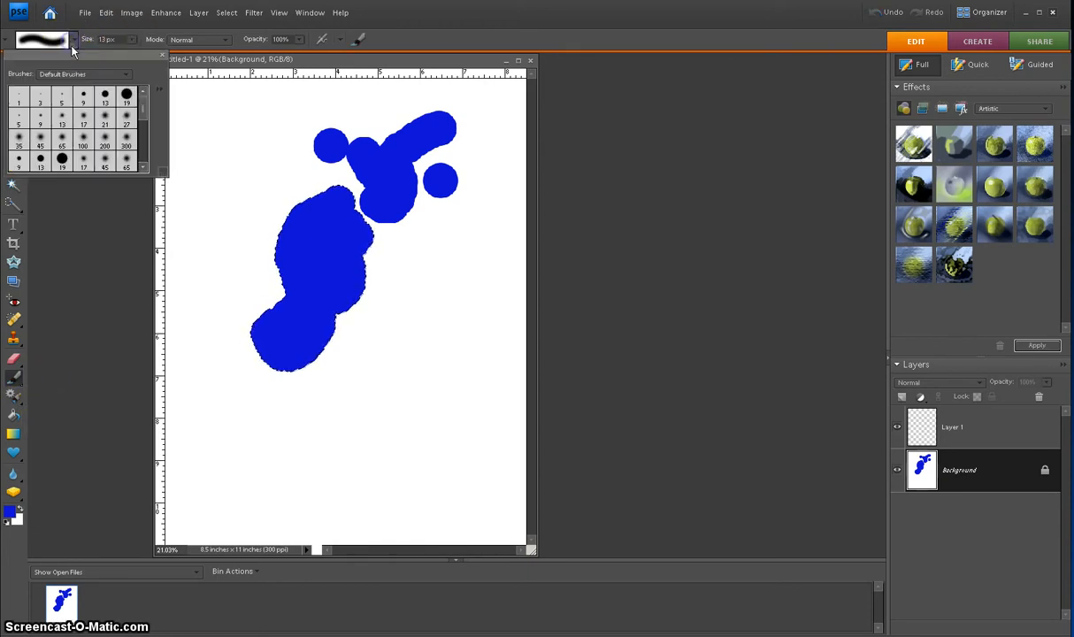
left_click(83, 139)
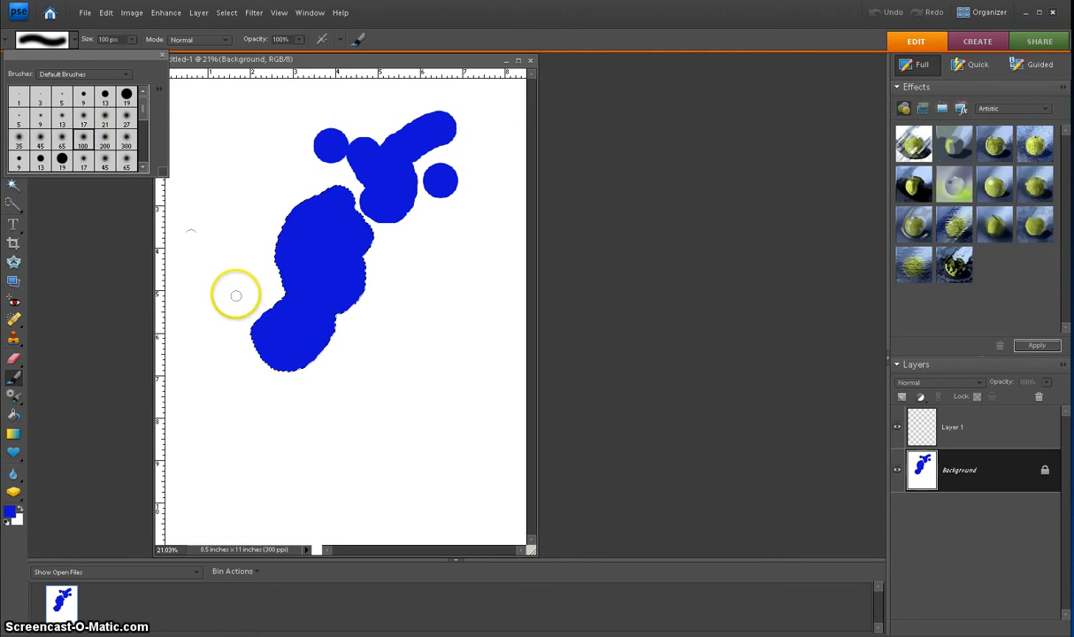
left_click(180, 55)
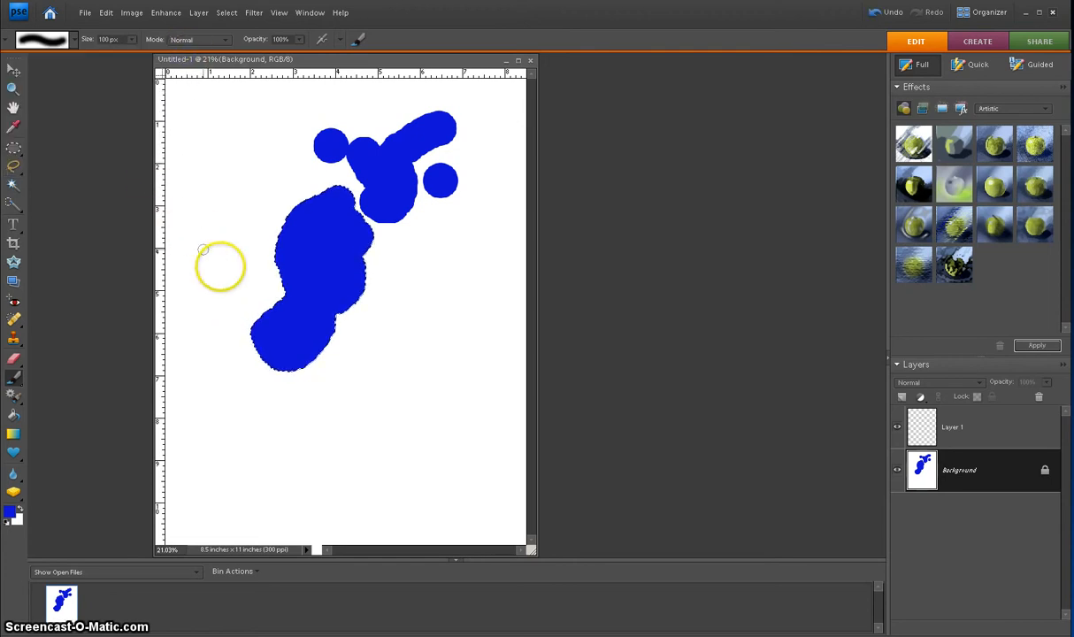
Step: Swap the foreground color to white, paint strokes across the selected large blue shape, and clear the selection
left_click(21, 511)
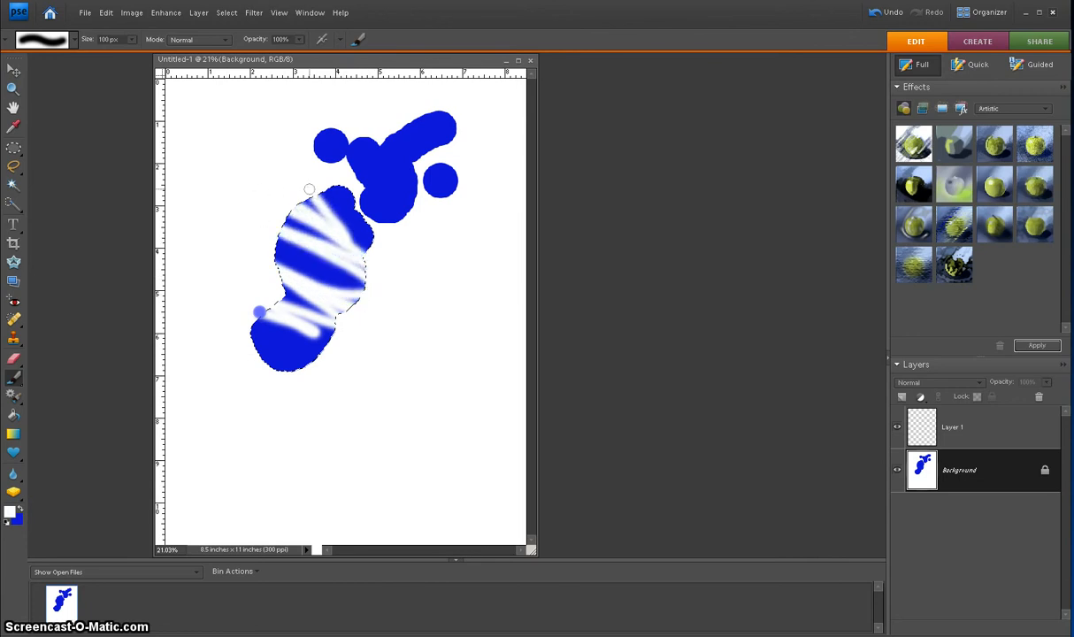
mouse_move(358, 262)
left_mouse_down()
mouse_move(322, 198)
mouse_move(356, 389)
mouse_move(325, 328)
mouse_move(235, 384)
mouse_move(357, 311)
left_mouse_up()
key("ctrl+d")
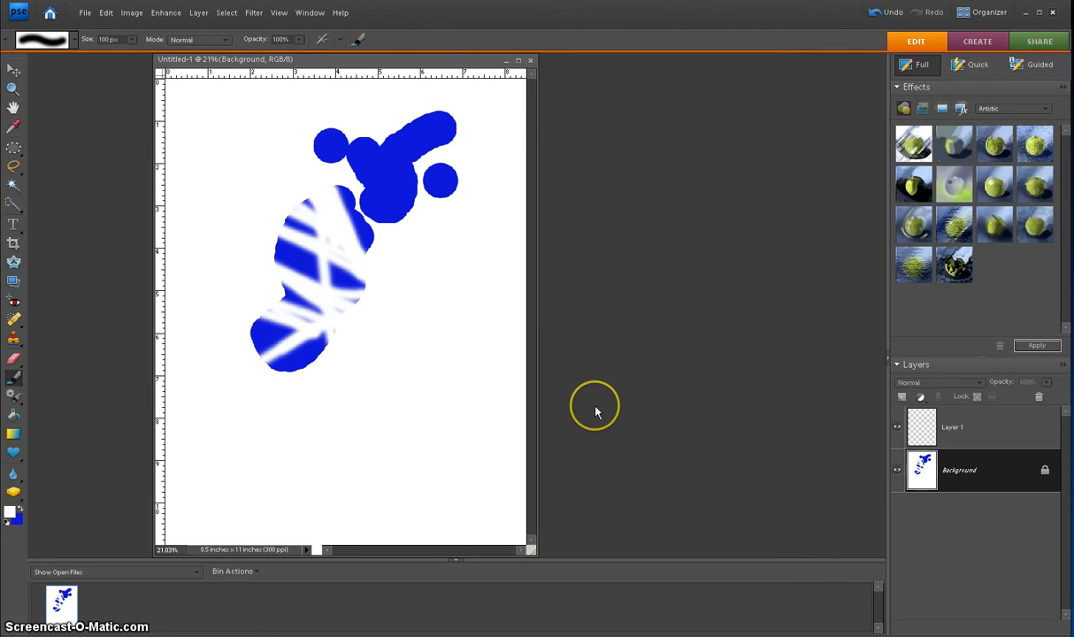
Step: Undo the white brush strokes and the selection of the large blue shape
key("ctrl+z")
key("ctrl+z")
key("ctrl+z")
key("ctrl+z")
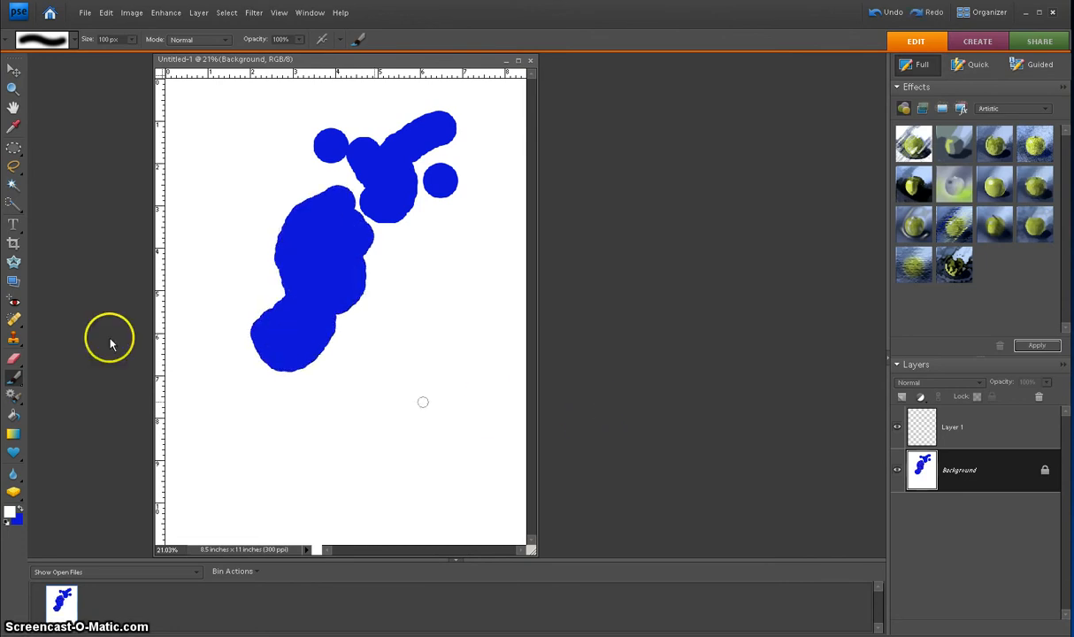
Step: Draw successive Rectangular Marquee selections in New Selection mode, ending with one about 1.5 by 3.1 inches below the blue shapes
left_click(13, 148)
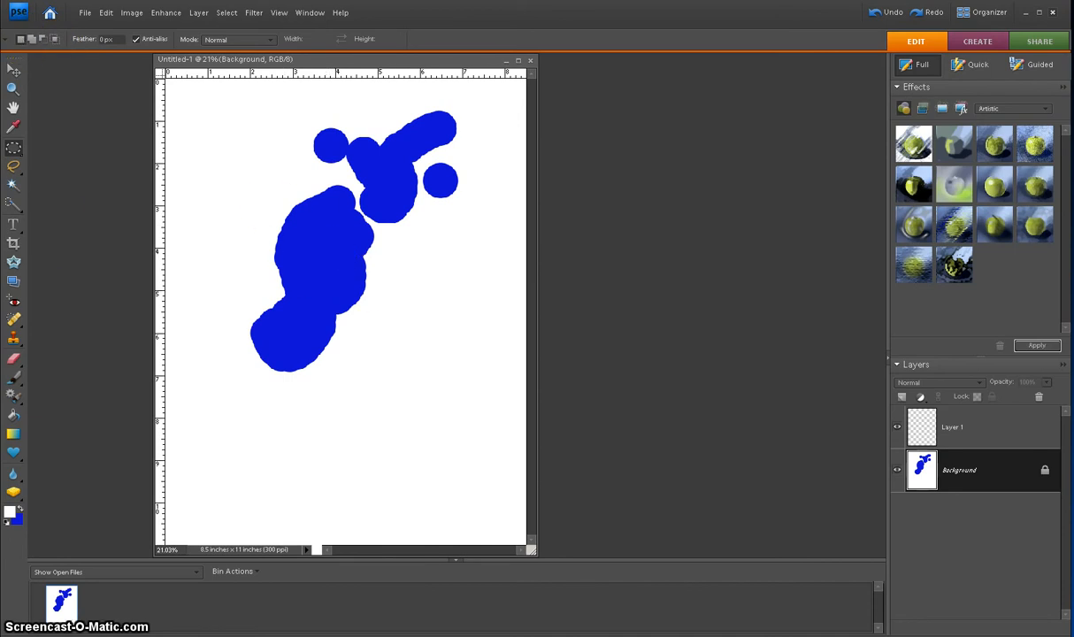
left_click(14, 151)
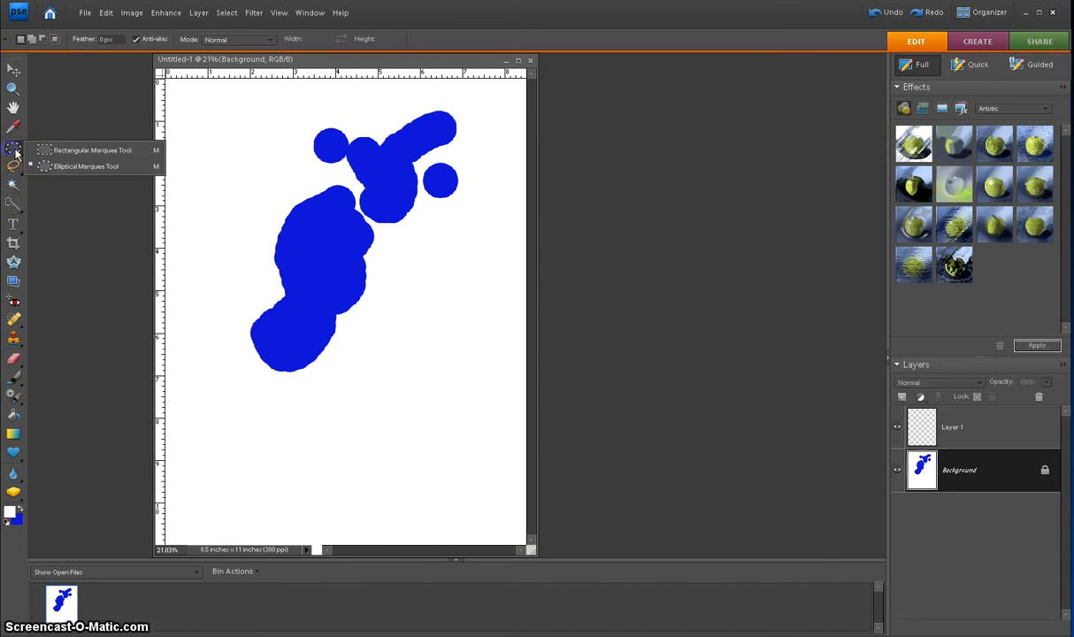
left_click(29, 150)
left_click(19, 40)
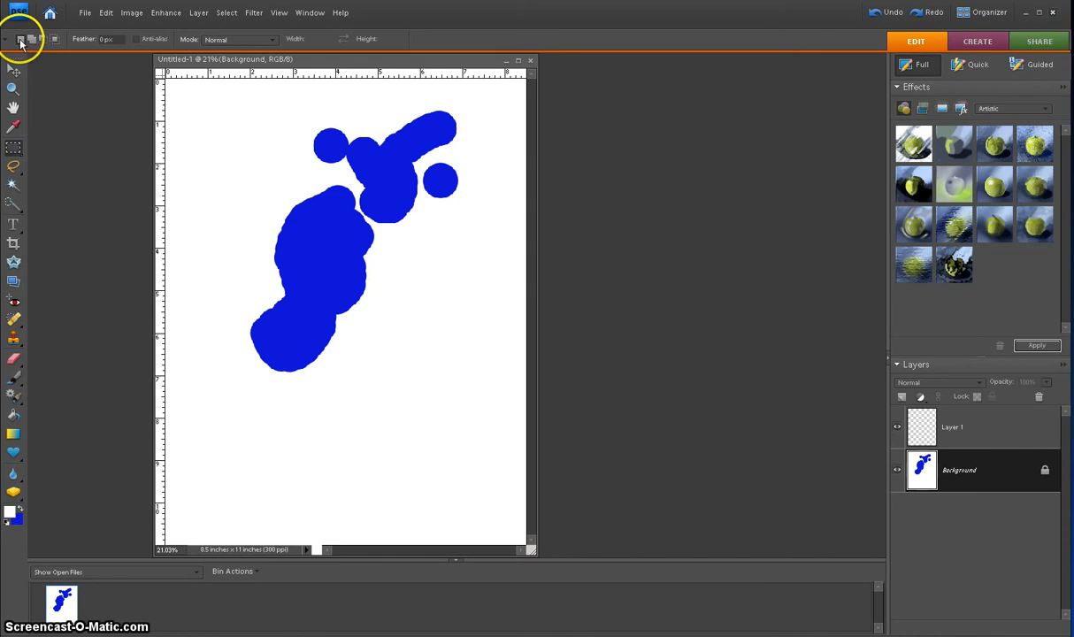
left_click_drag(221, 132, 304, 263)
left_click_drag(333, 322, 382, 414)
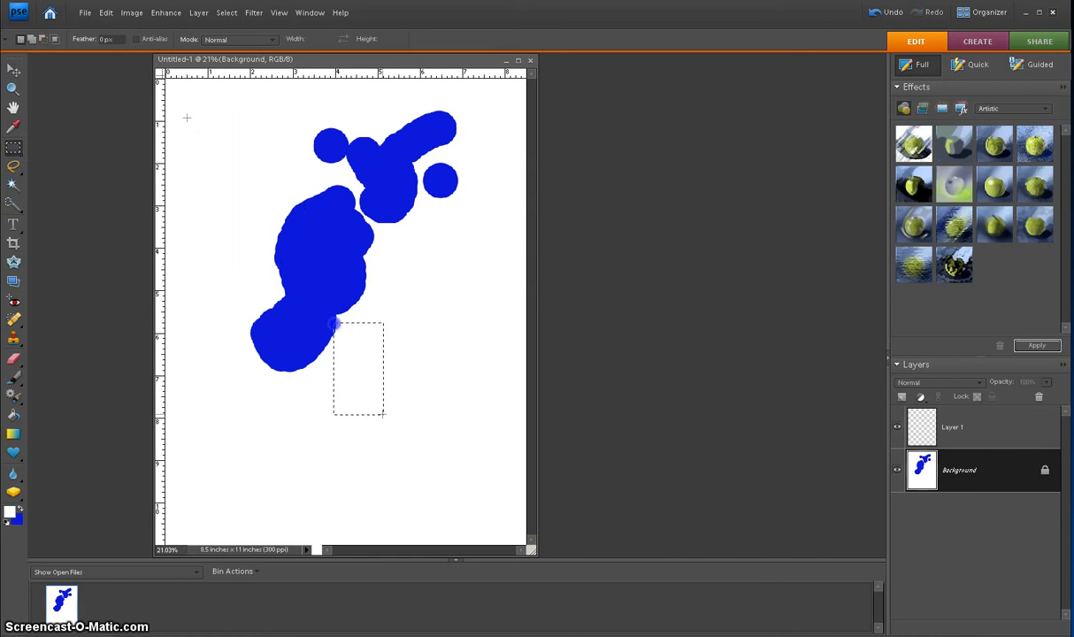
left_click_drag(384, 101, 456, 192)
left_click_drag(197, 162, 205, 258)
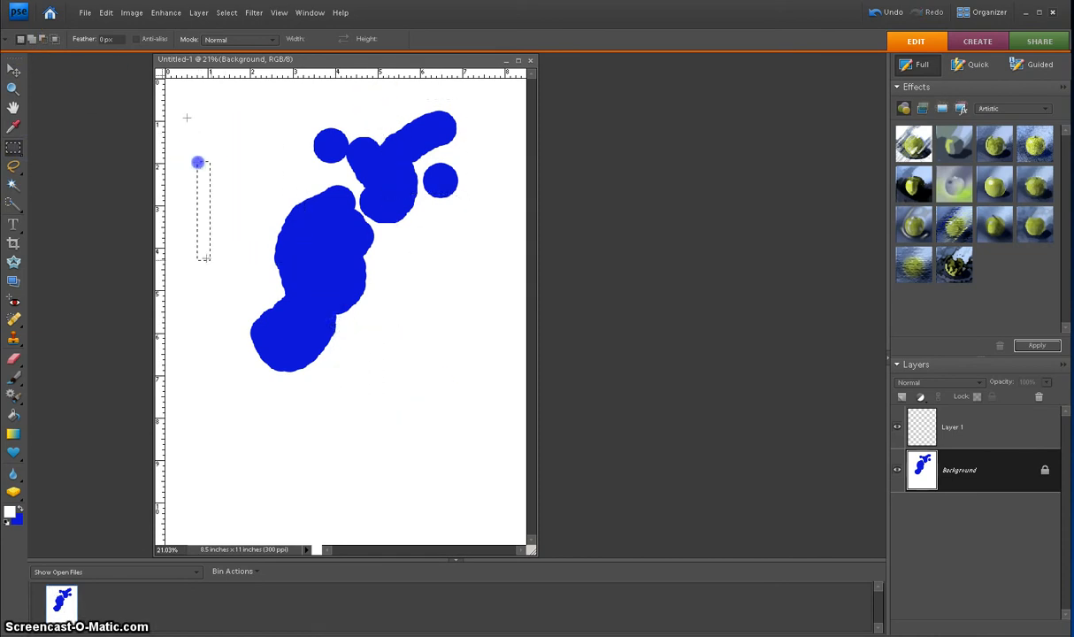
left_click(197, 162)
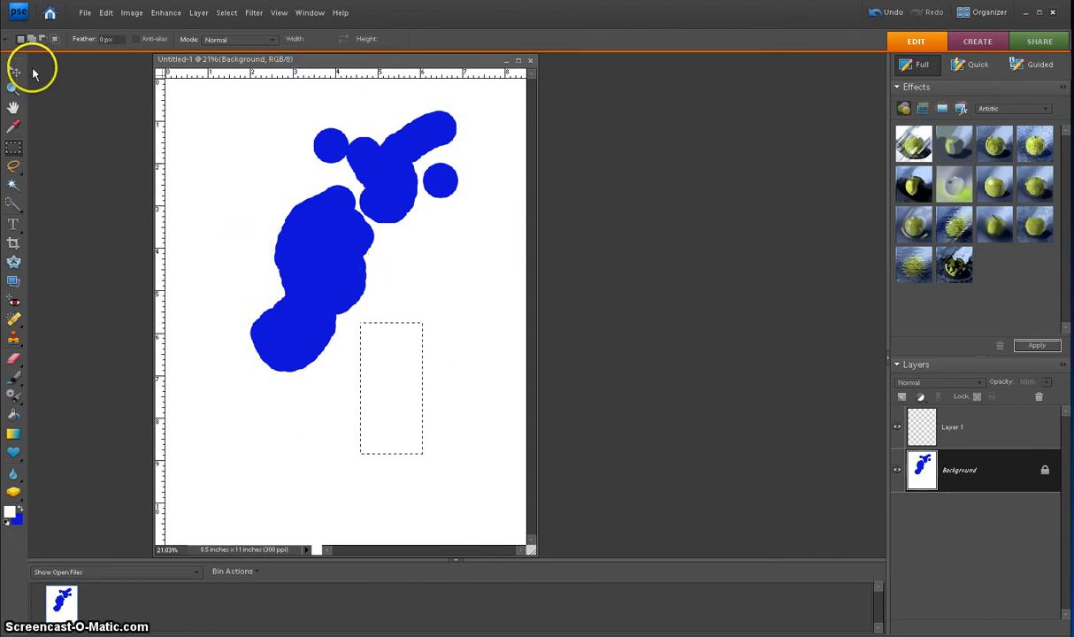
Step: Add several overlapping rectangles across the blue shapes and the area below them to the rectangular selection
left_click(30, 41)
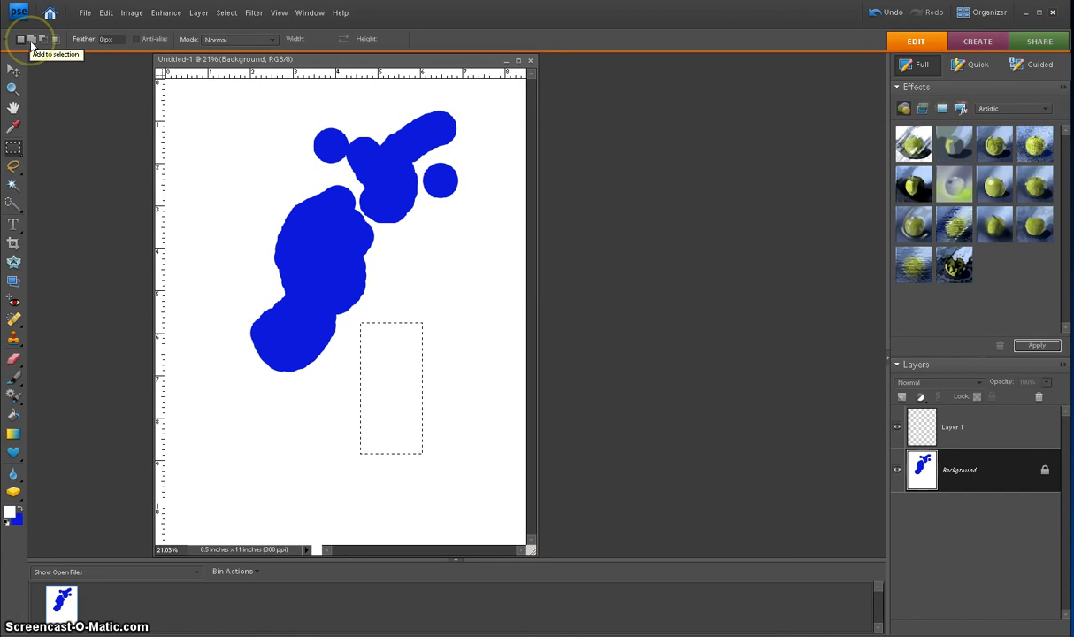
left_click_drag(210, 124, 407, 230)
left_click_drag(301, 230, 470, 304)
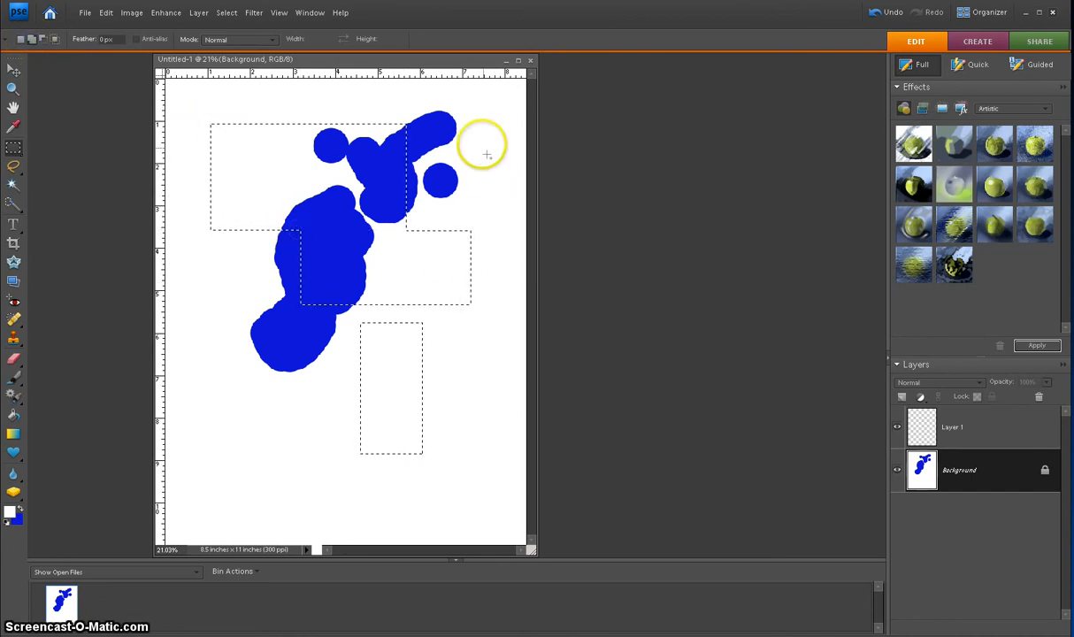
left_click_drag(467, 106, 402, 230)
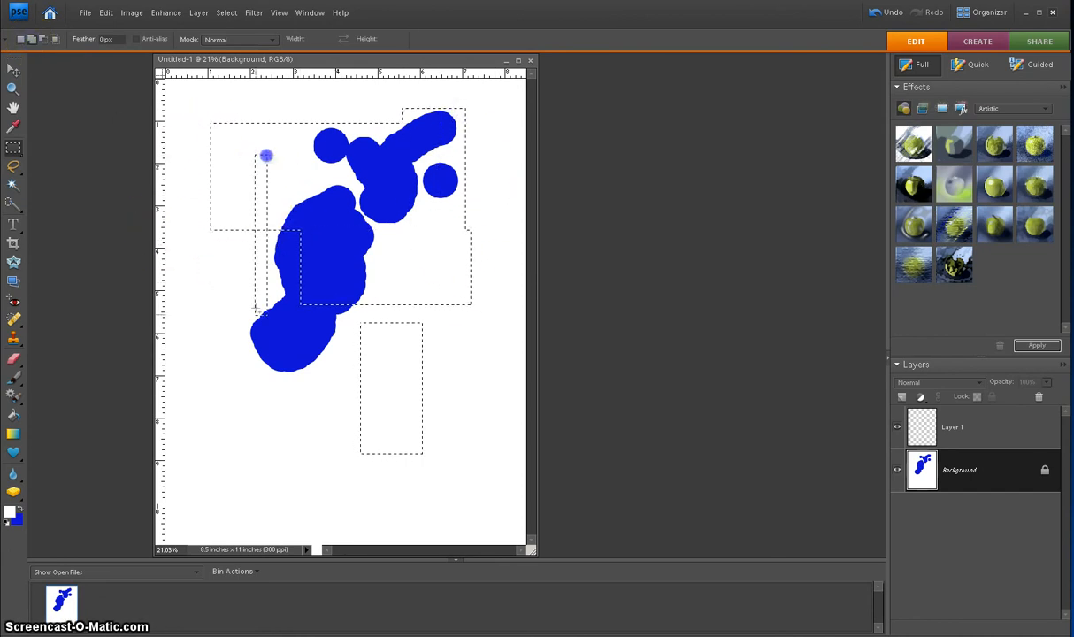
left_click_drag(263, 158, 410, 365)
left_click_drag(285, 339, 477, 493)
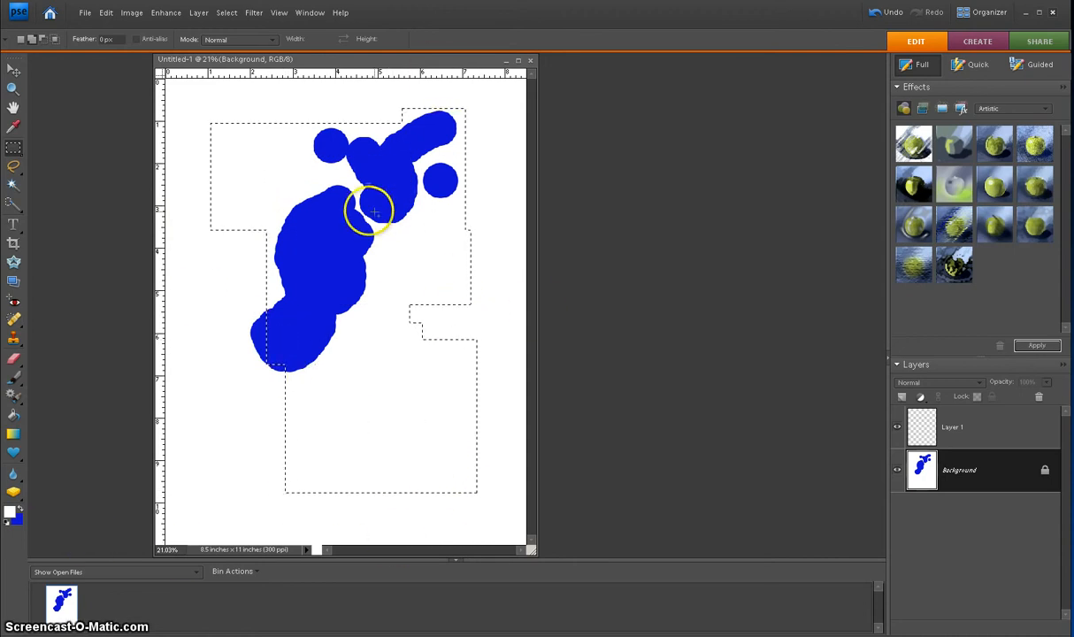
Step: Replace the selection with an elliptical one about 4.2 by 4 inches, and move it over the upper part of the large blue shape
left_click(13, 156)
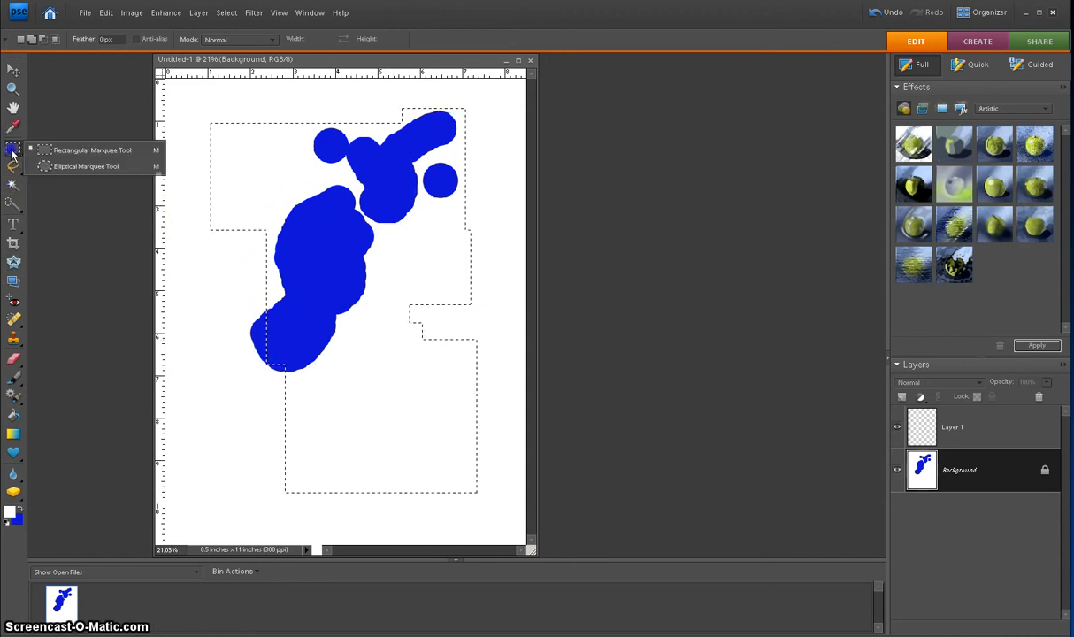
left_click(42, 165)
left_click_drag(167, 175, 348, 345)
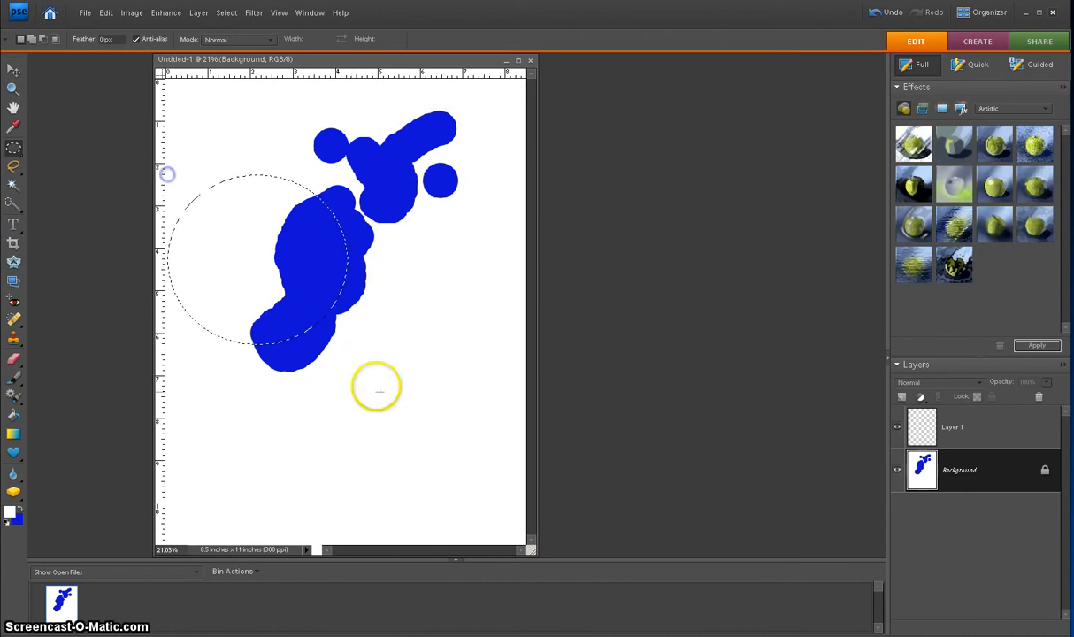
left_click_drag(309, 236, 367, 196)
left_click_drag(358, 263, 336, 233)
Step: Add further ellipses to the elliptical selection, including one around the large shape's lower end and one in the white area below
left_click(31, 39)
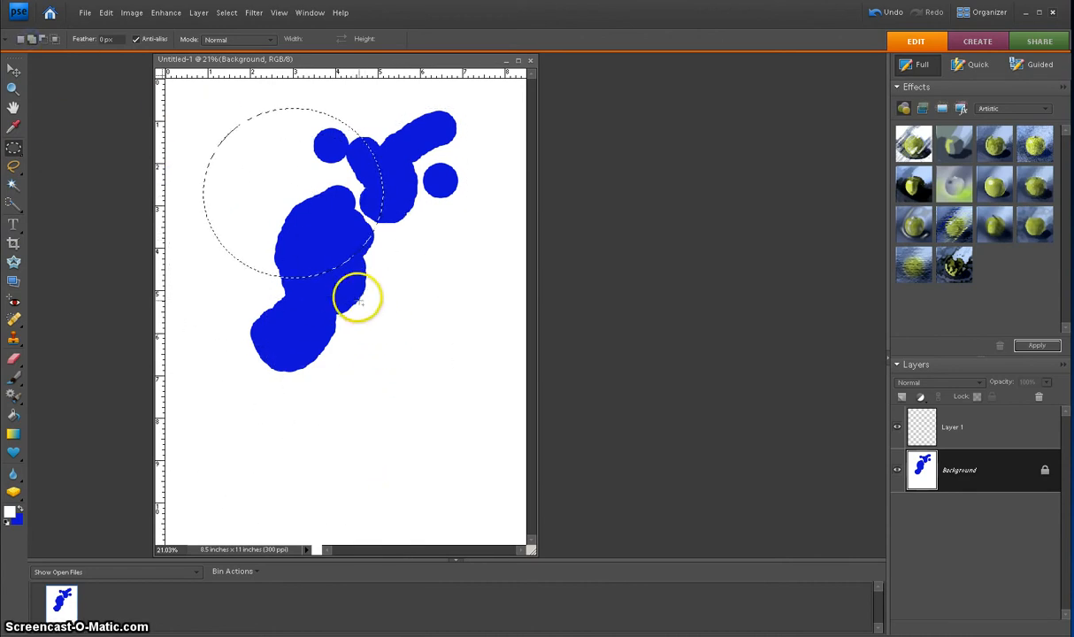
left_click_drag(510, 308, 515, 356)
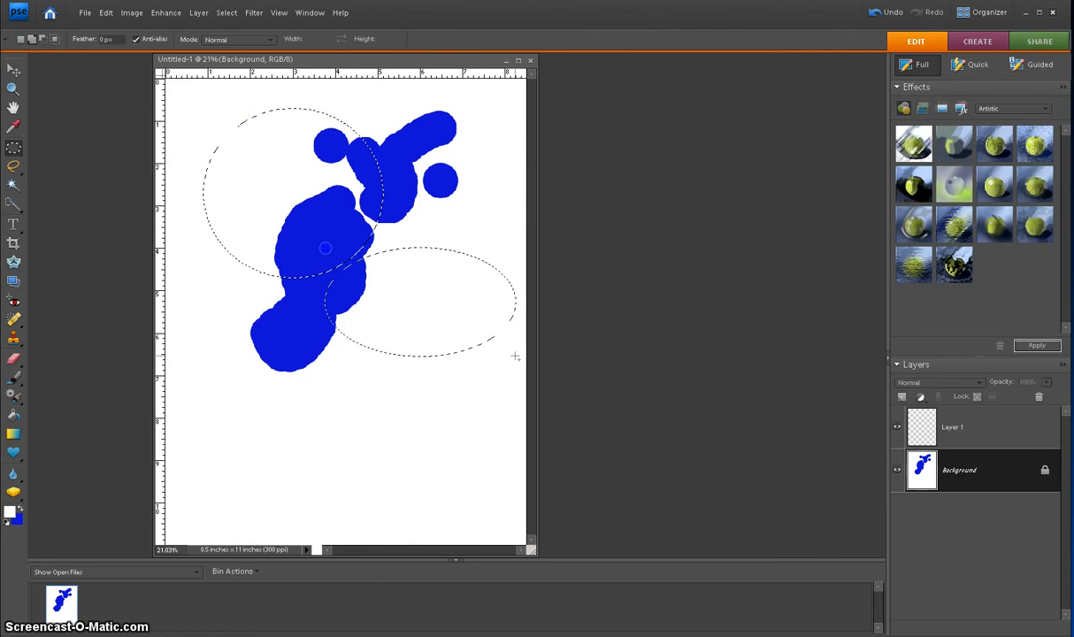
left_click_drag(514, 248, 513, 247)
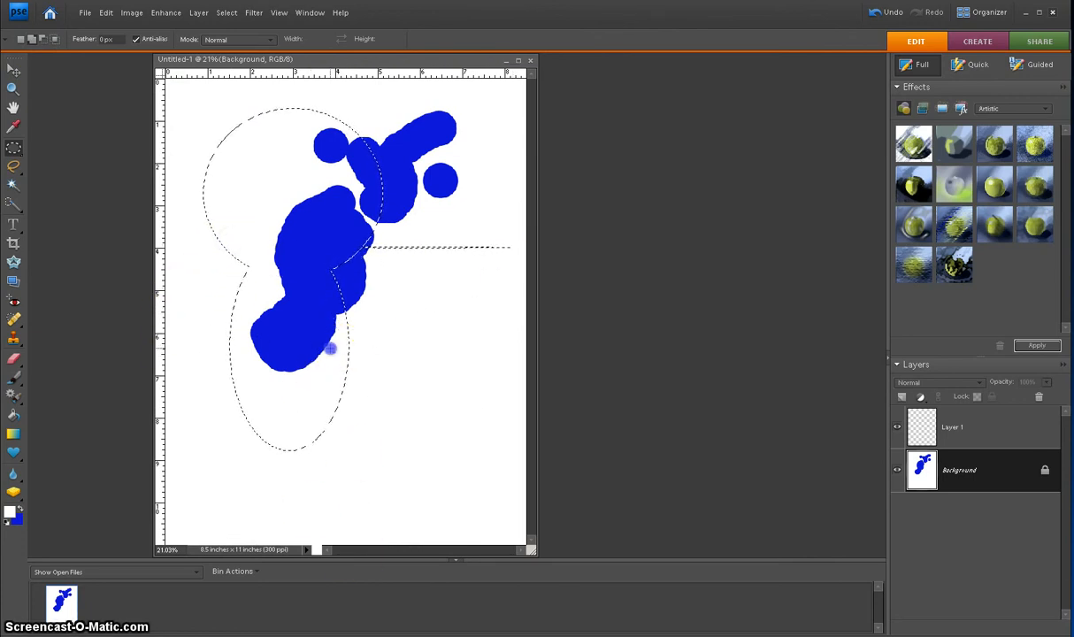
left_click_drag(505, 481, 506, 480)
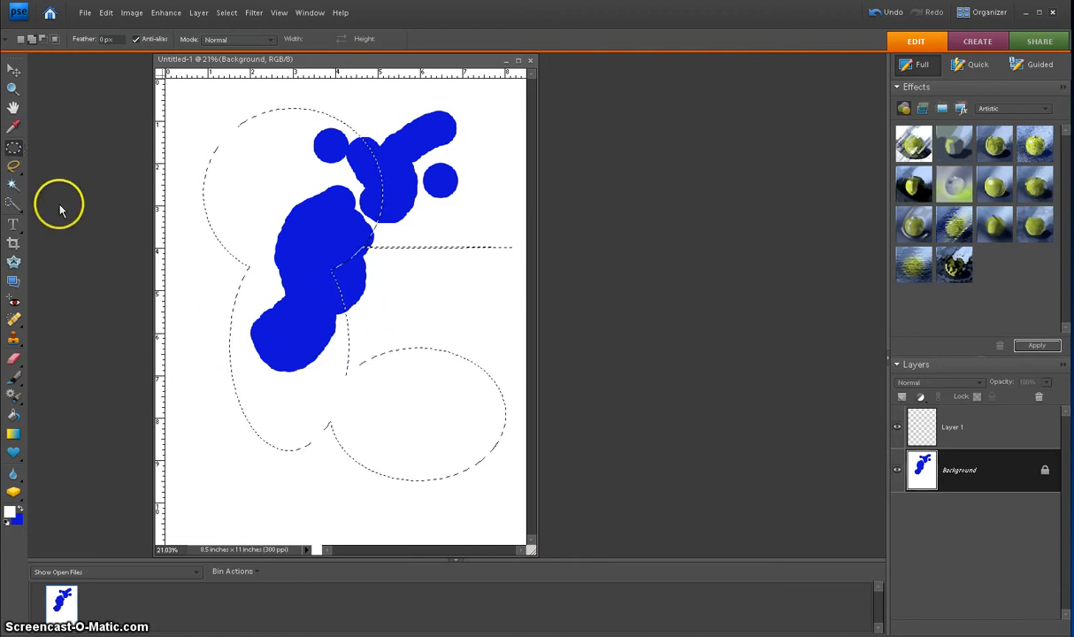
Step: Select the white area around the blue shapes with the Magic Wand at tolerance 32
left_click(16, 184)
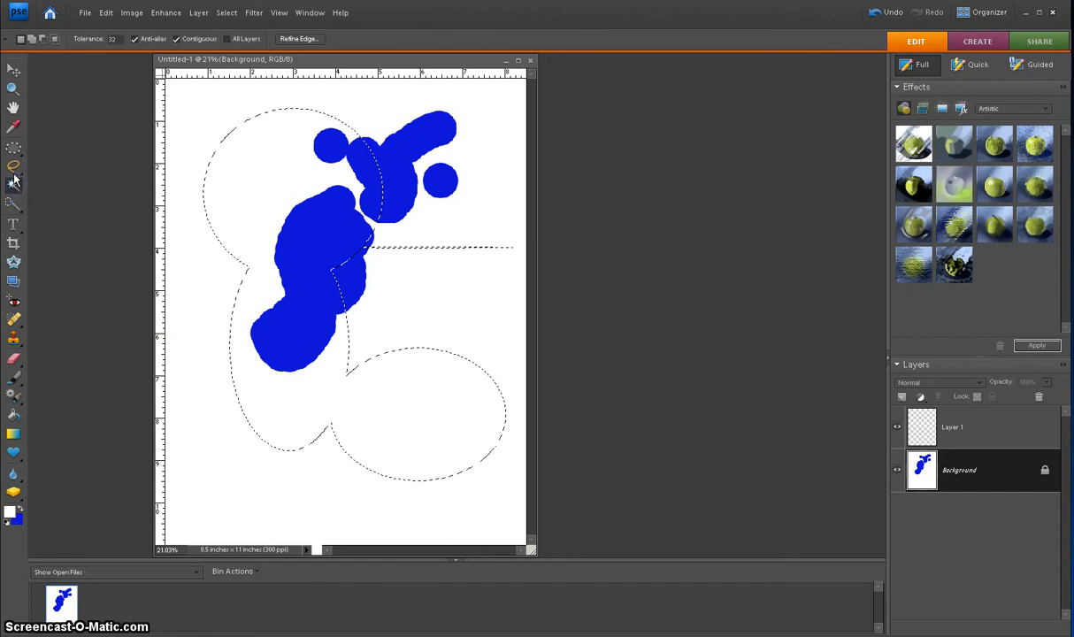
left_click(210, 276)
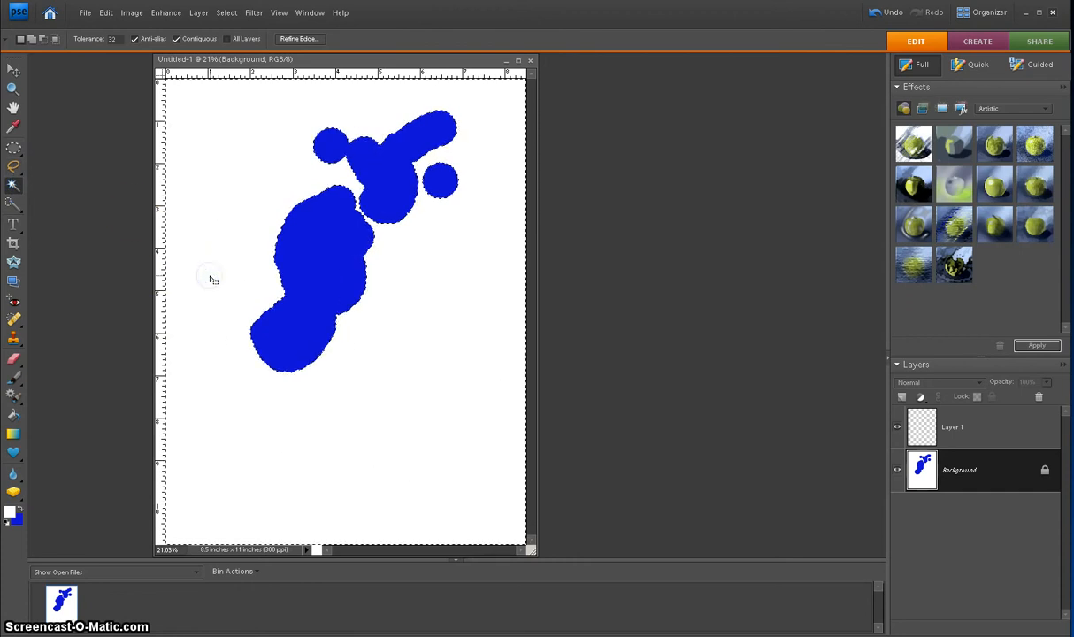
Step: Select the large blue shape with the Magic Wand, and replace that selection with the white area around all the shapes
left_click(331, 277)
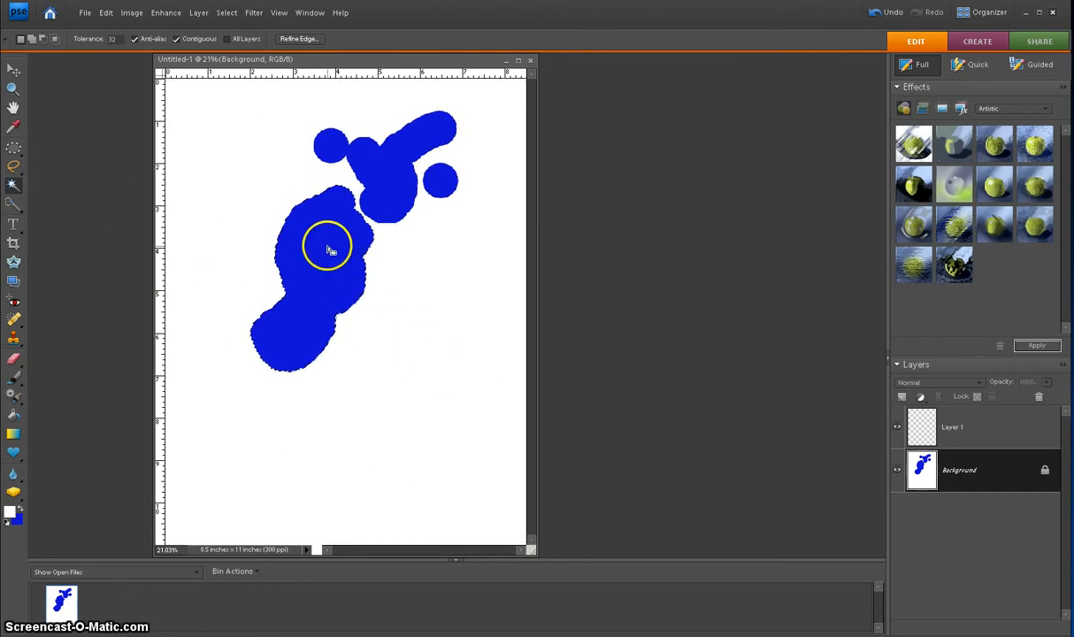
left_click(447, 392)
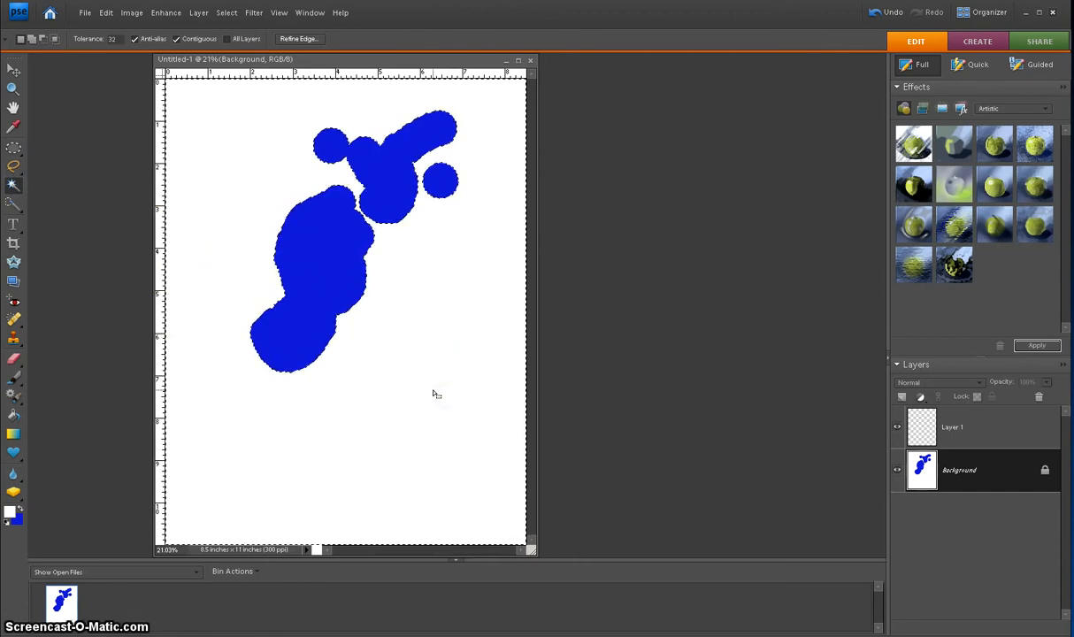
left_click_drag(436, 393, 392, 310)
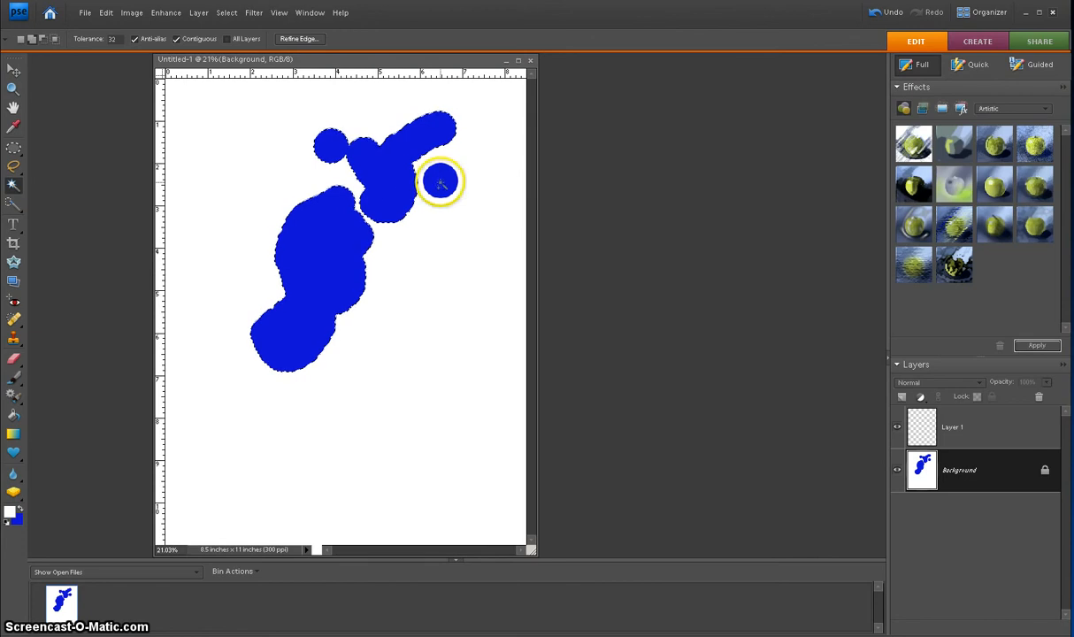
left_click(420, 539)
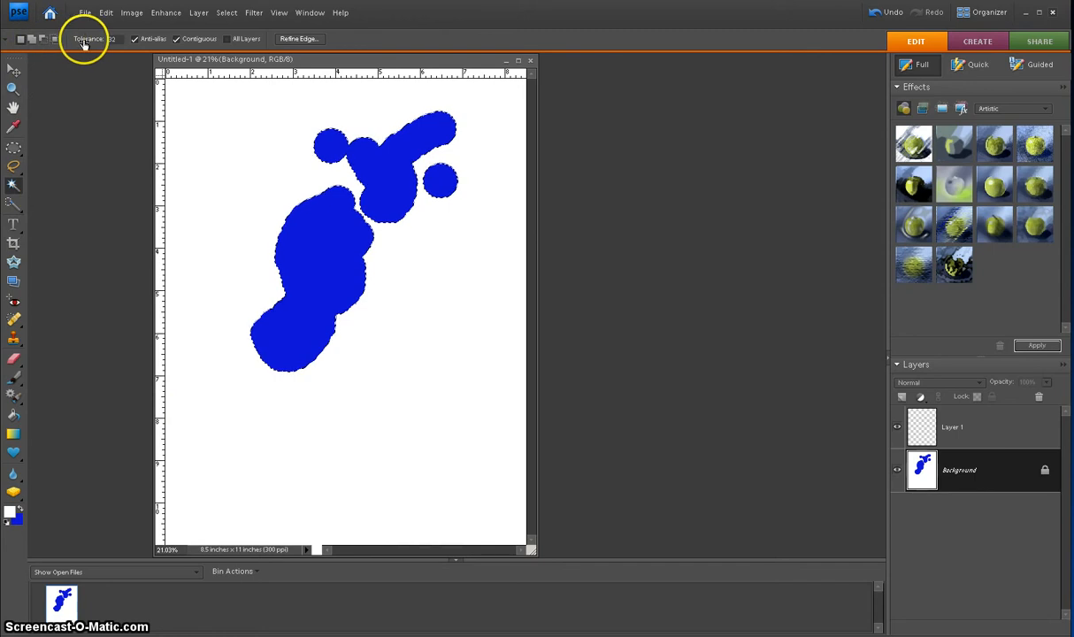
Step: Compare the options of the lasso and elliptical marquee tools with those of the Magic Wand
left_click(16, 166)
left_click(16, 146)
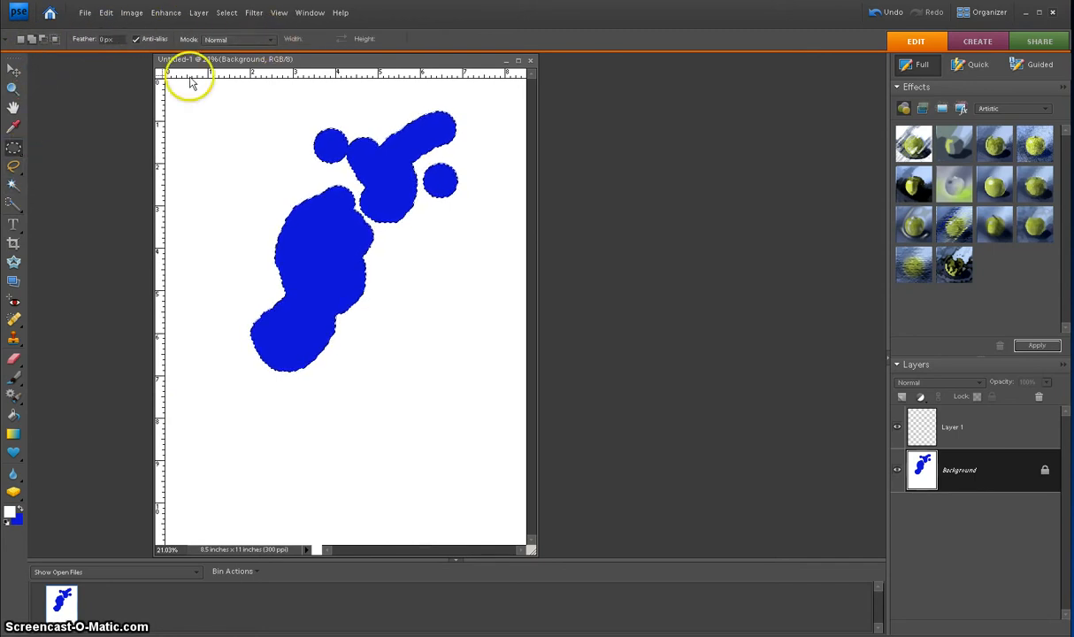
left_click(14, 166)
left_click(13, 184)
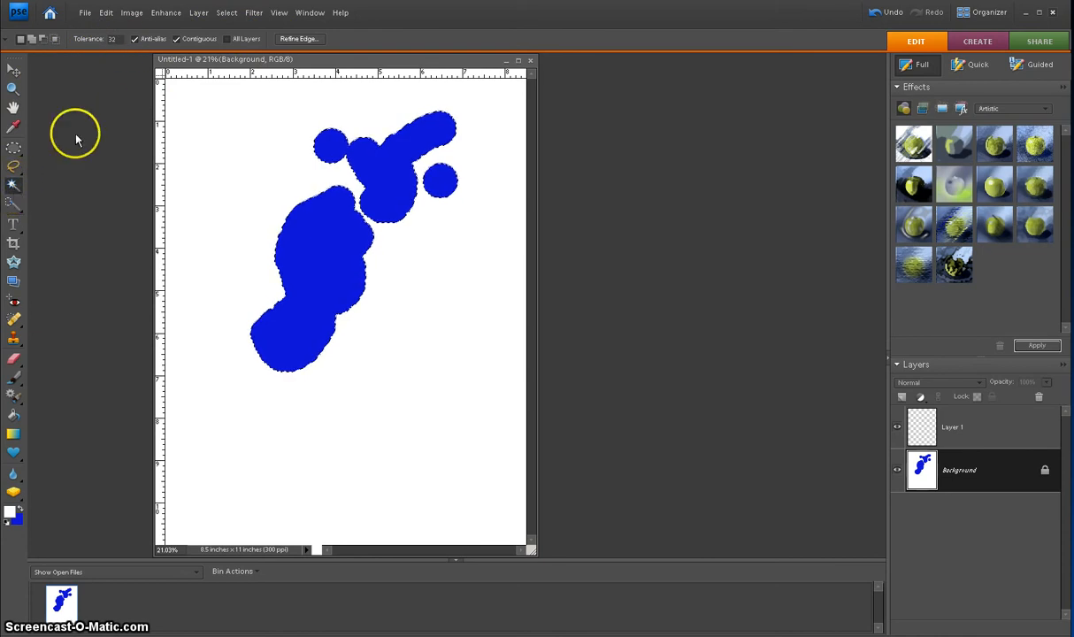
Step: Open the Magic Wand's tolerance value for editing
left_click(113, 39)
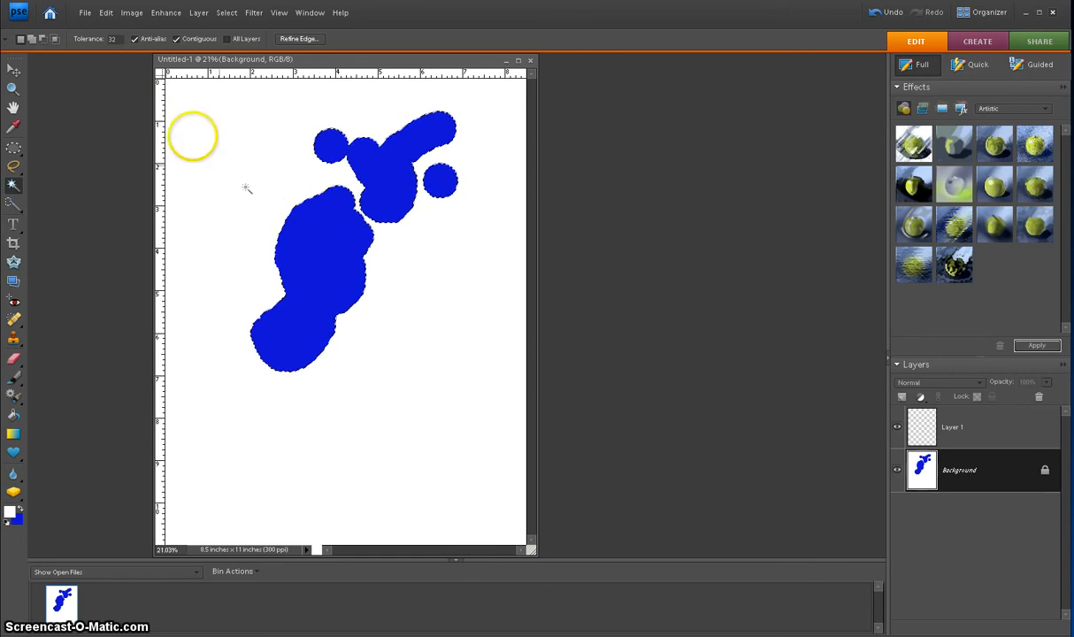
left_click(122, 39)
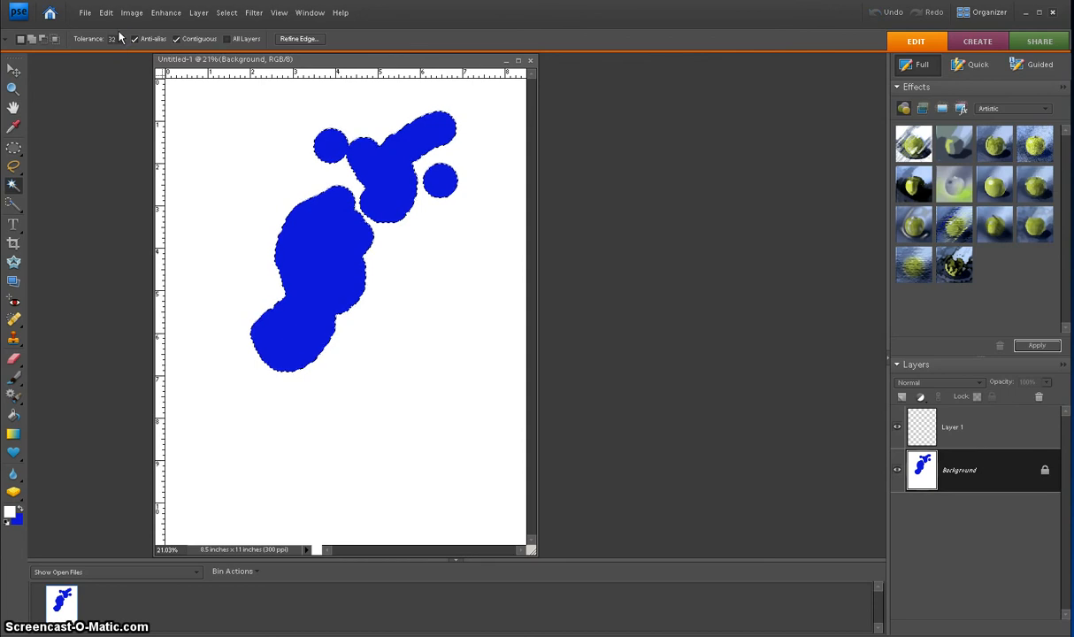